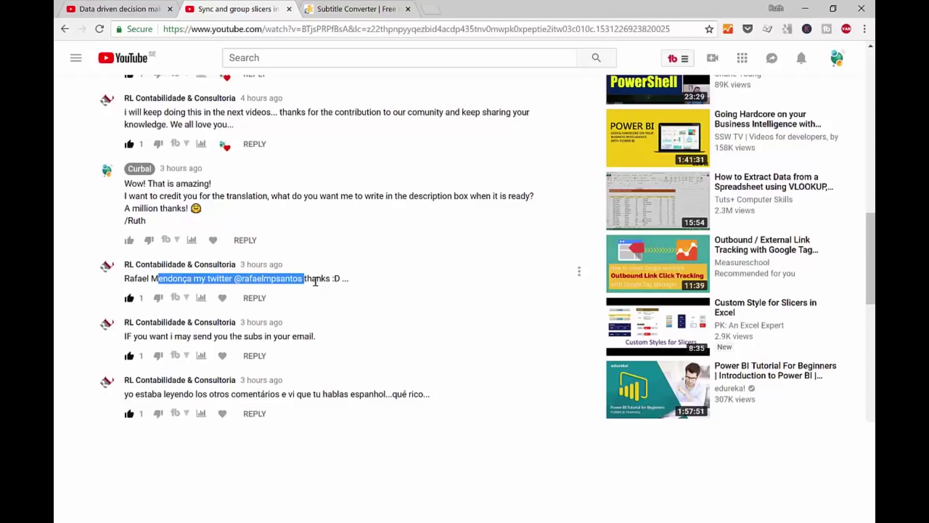
Step: Open the subtitle contribution page for the "Data driven decision making" video after turning on its captions
left_click(109, 9)
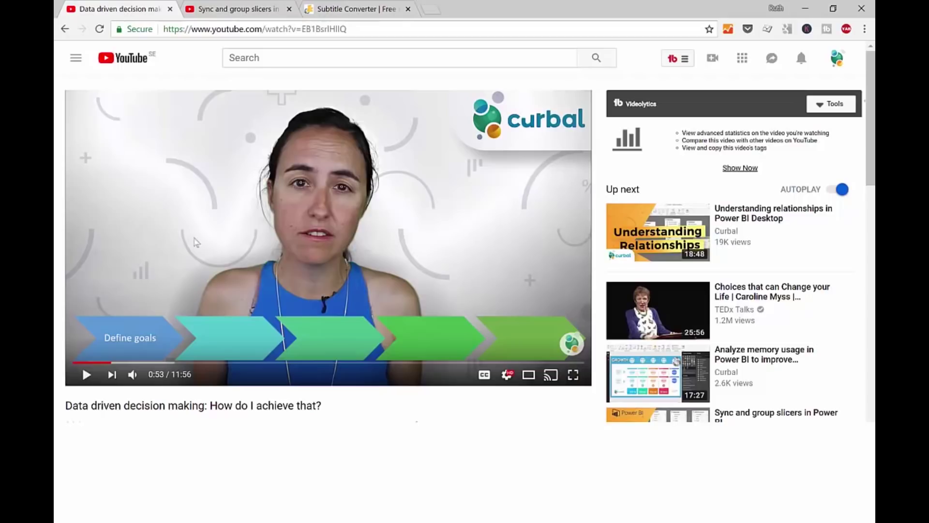
left_click(484, 375)
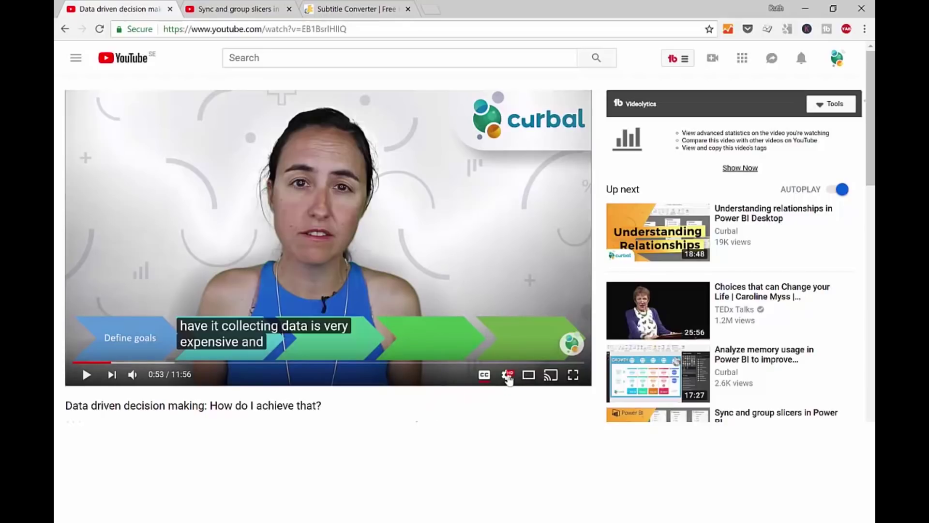
left_click(508, 375)
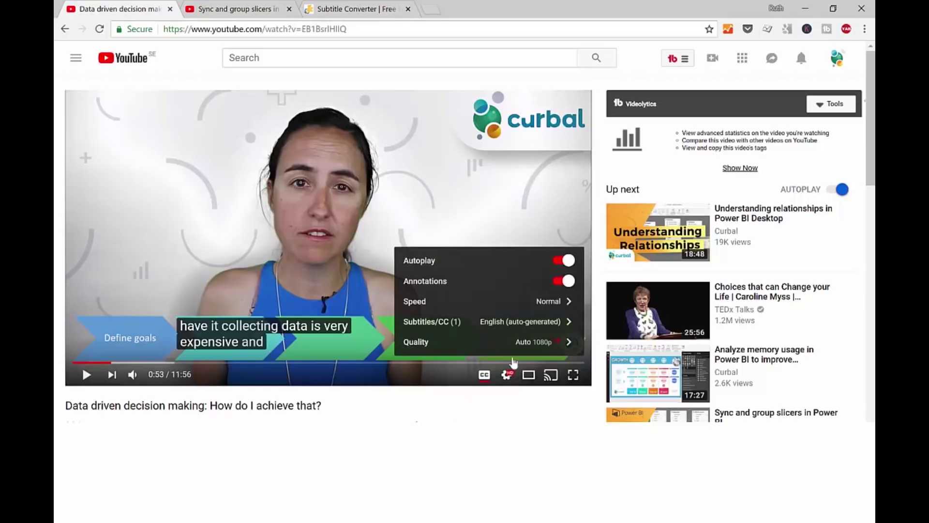
left_click(547, 326)
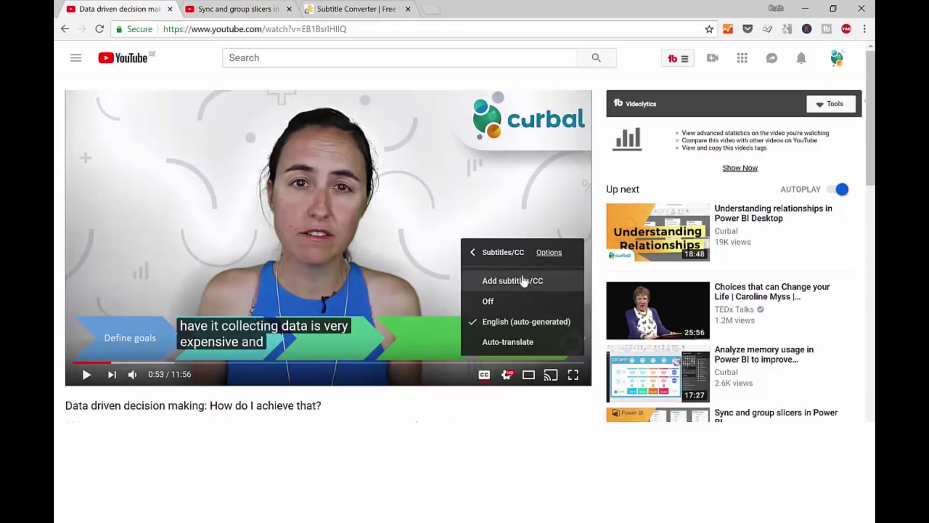
left_click(530, 285)
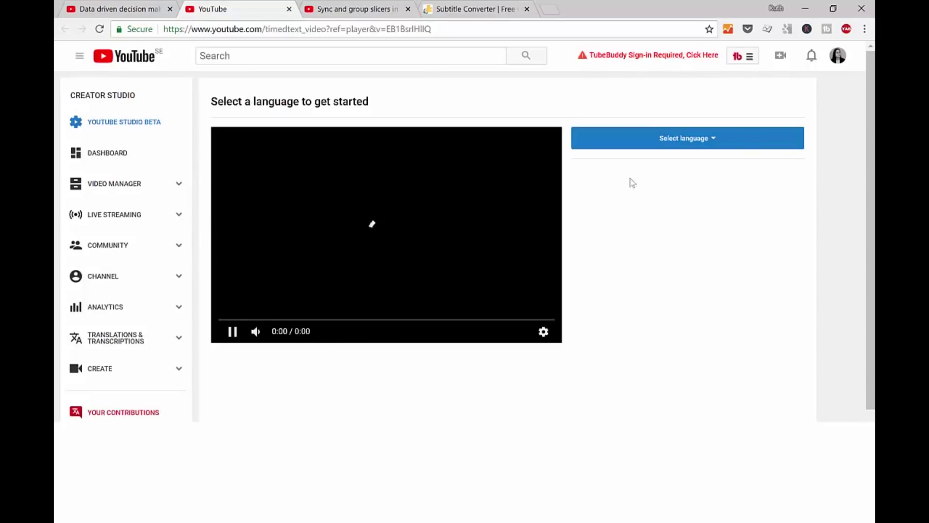
Step: Choose Spanish as the subtitle language and look over the timed caption lines to translate
left_click(696, 140)
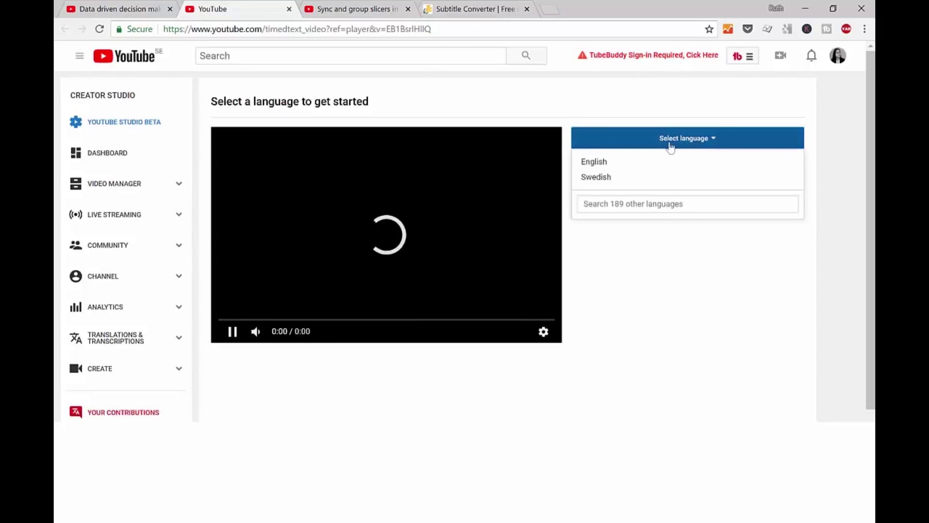
left_click(631, 204)
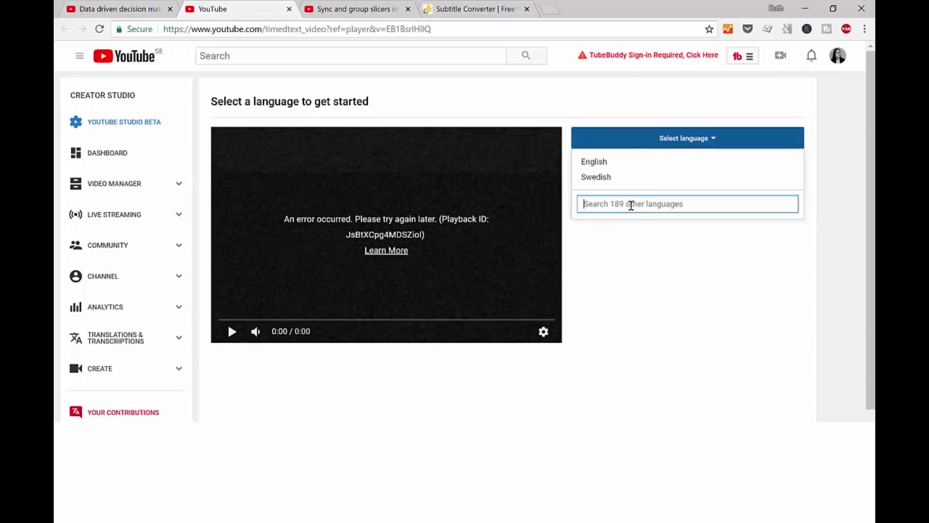
type("spani")
key("Return")
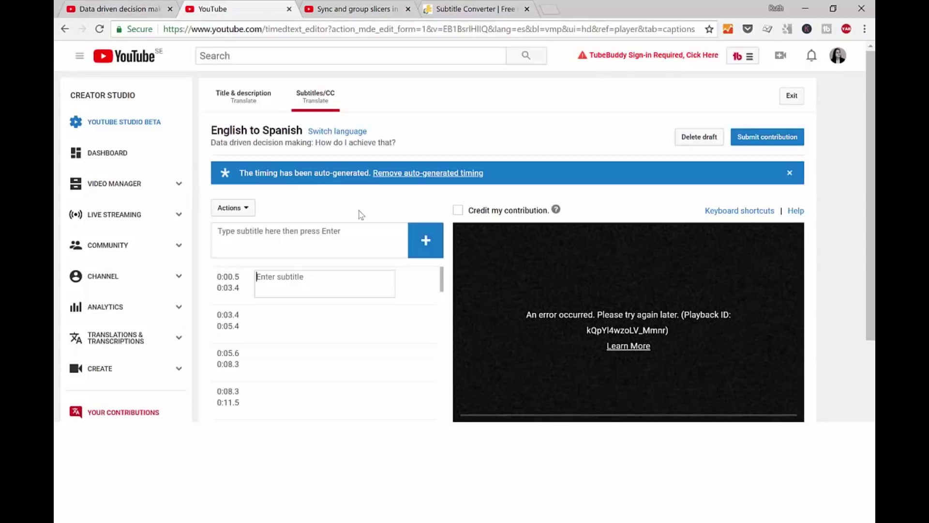
left_click(340, 238)
scroll(363, 307, "down", 10)
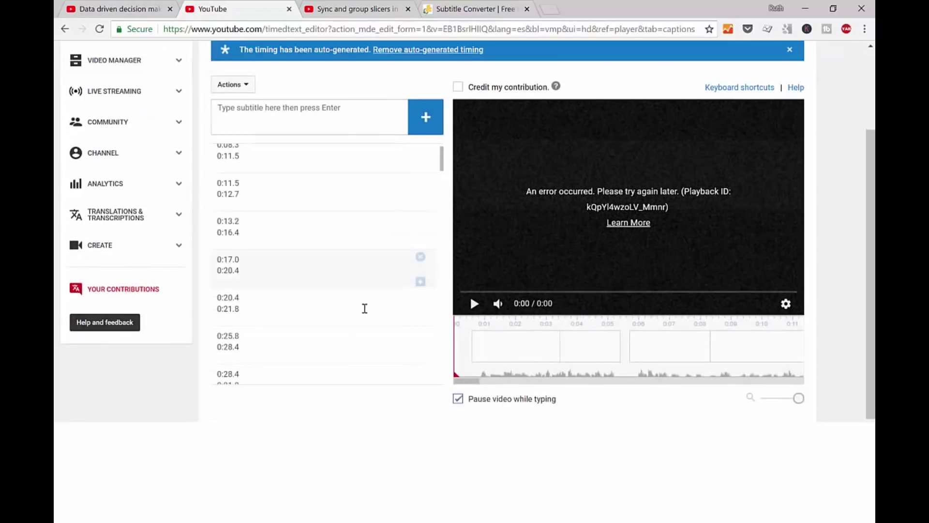
scroll(367, 288, "up", 10)
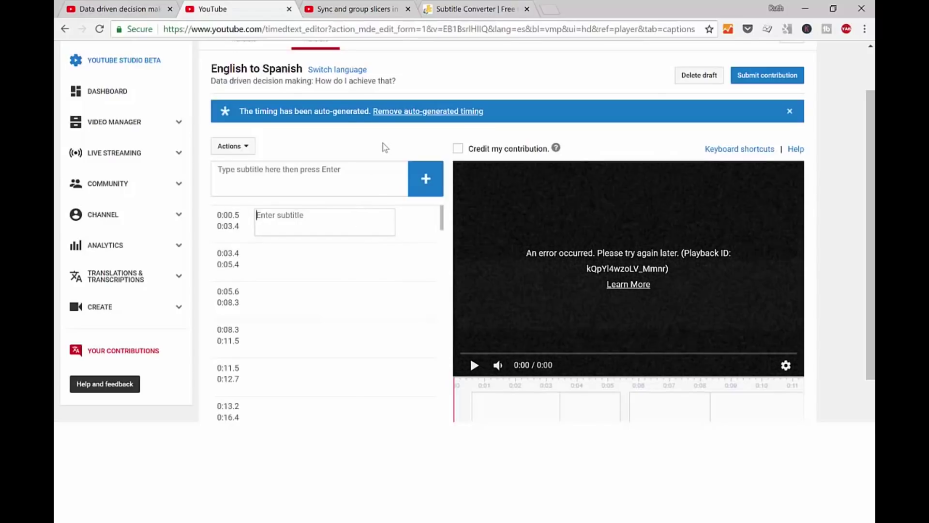
left_click(360, 71)
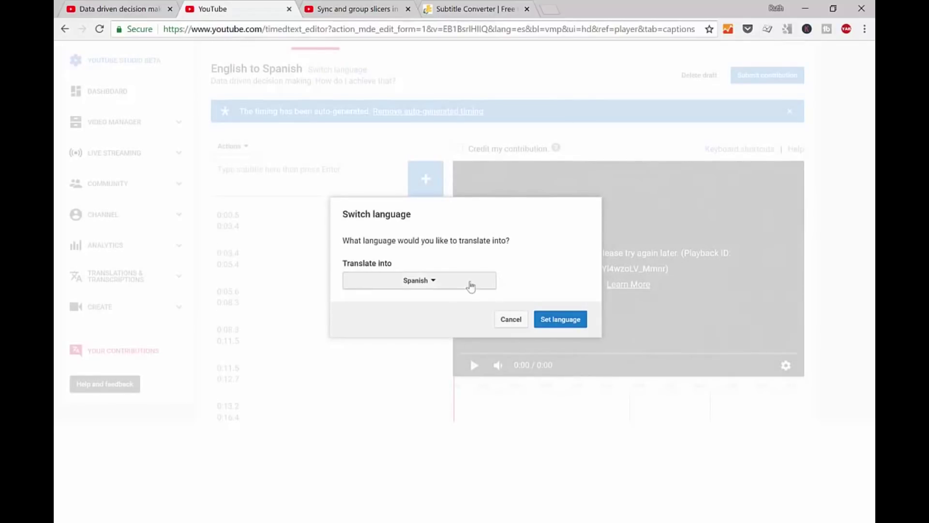
left_click(431, 288)
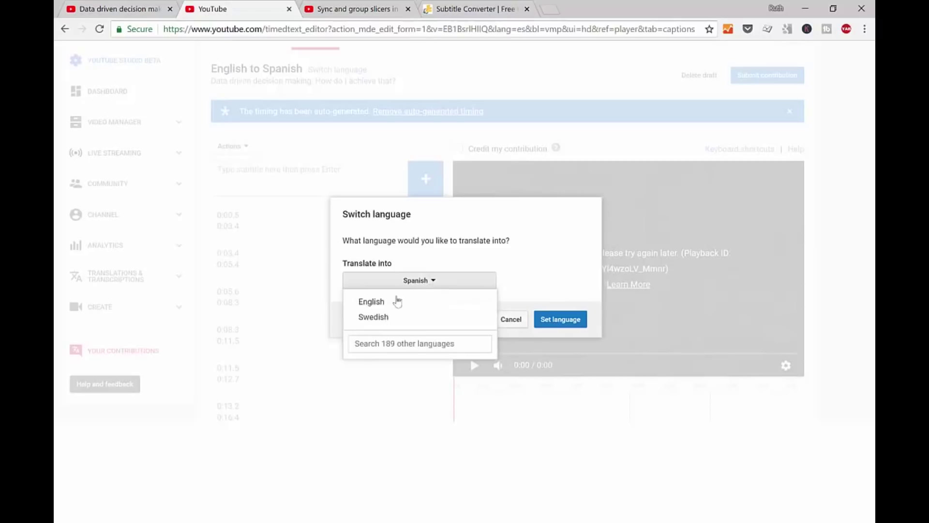
left_click(511, 320)
Step: Switch the subtitle editor's language to English
left_click(335, 70)
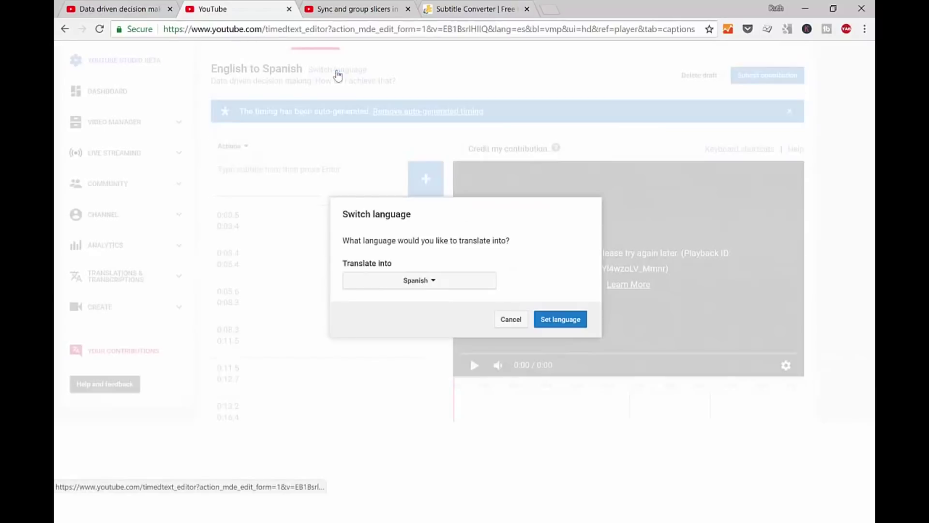
left_click(451, 291)
left_click(407, 301)
left_click(566, 325)
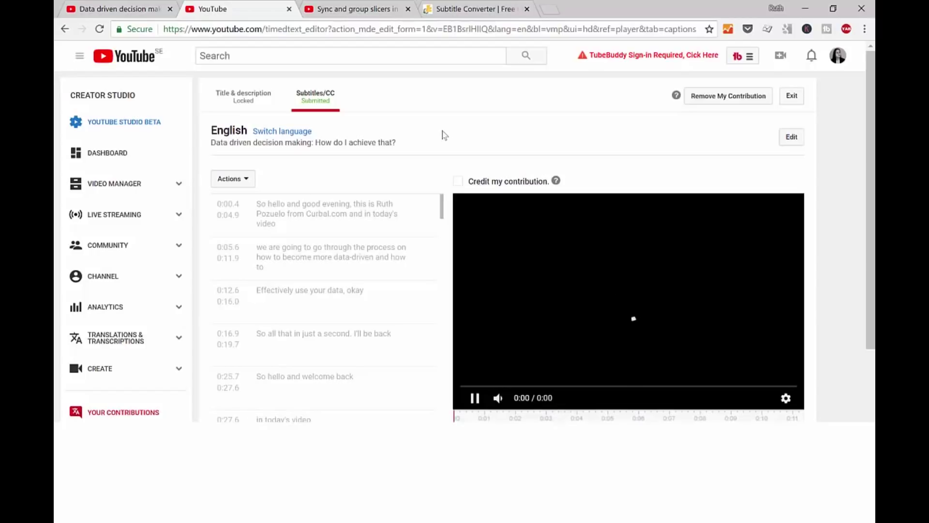
Step: Read through the submitted English caption lines and their timings
scroll(357, 309, "down", 7)
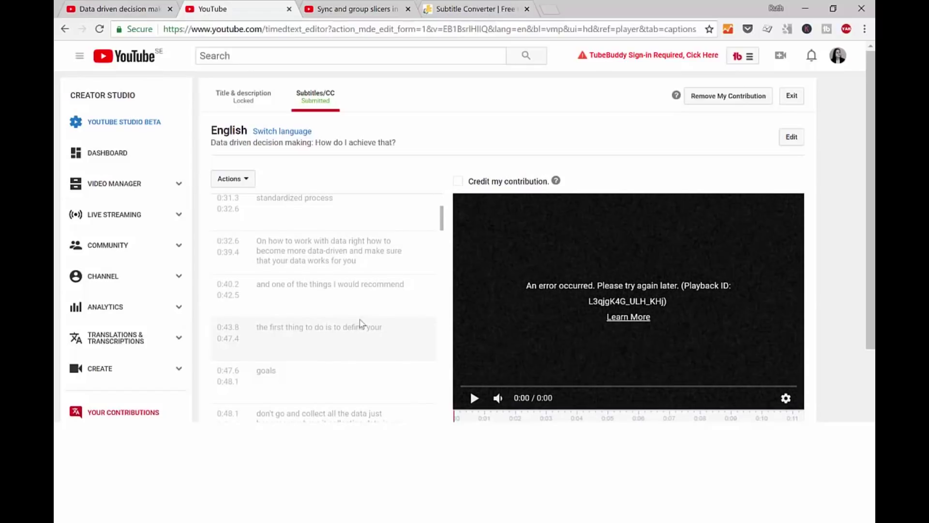
scroll(363, 338, "down", 1)
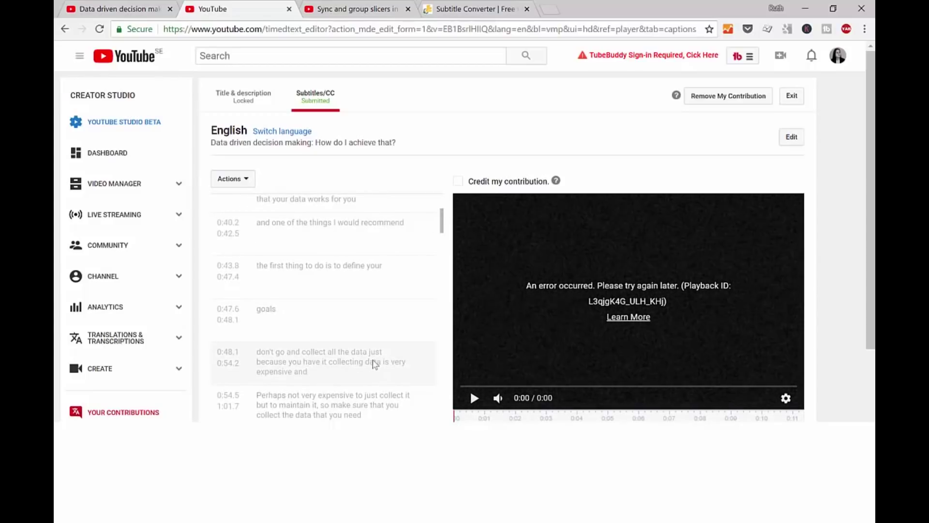
scroll(372, 369, "down", 3)
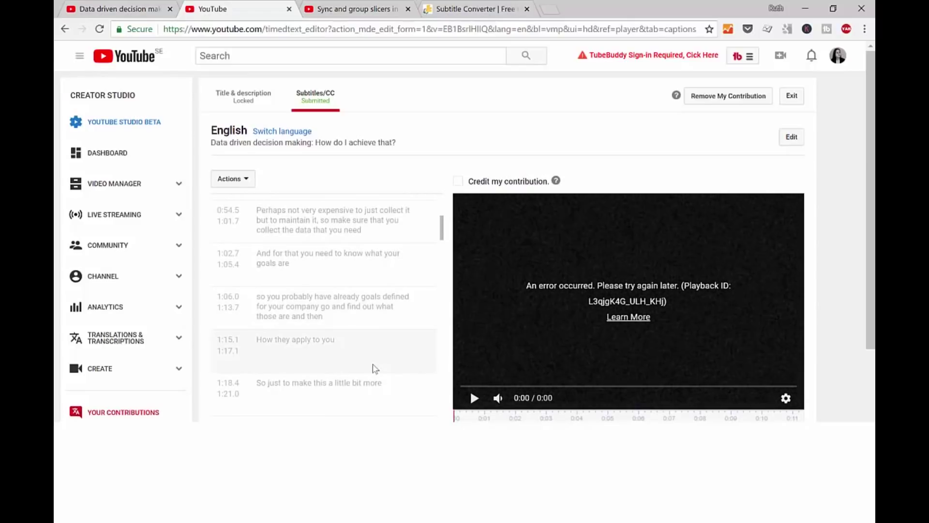
scroll(376, 368, "down", 3)
scroll(375, 369, "down", 1)
scroll(378, 369, "down", 2)
scroll(385, 370, "down", 2)
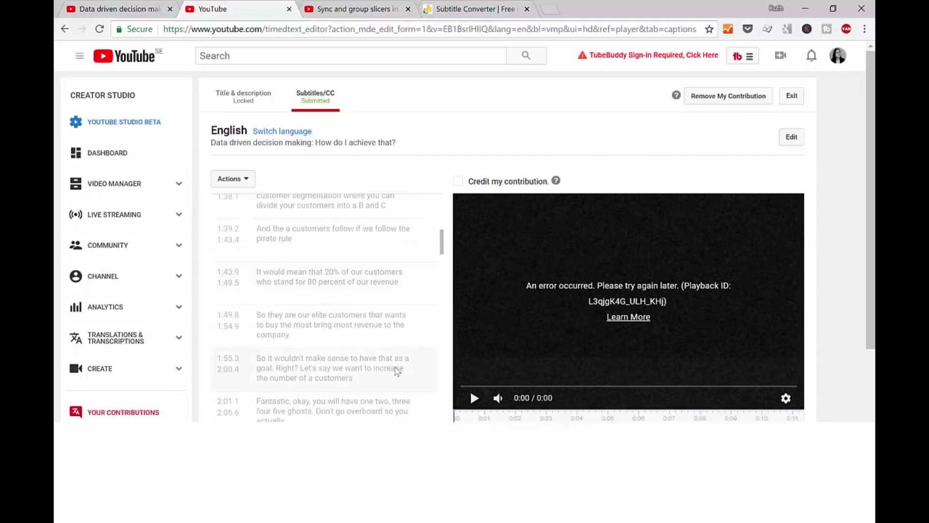
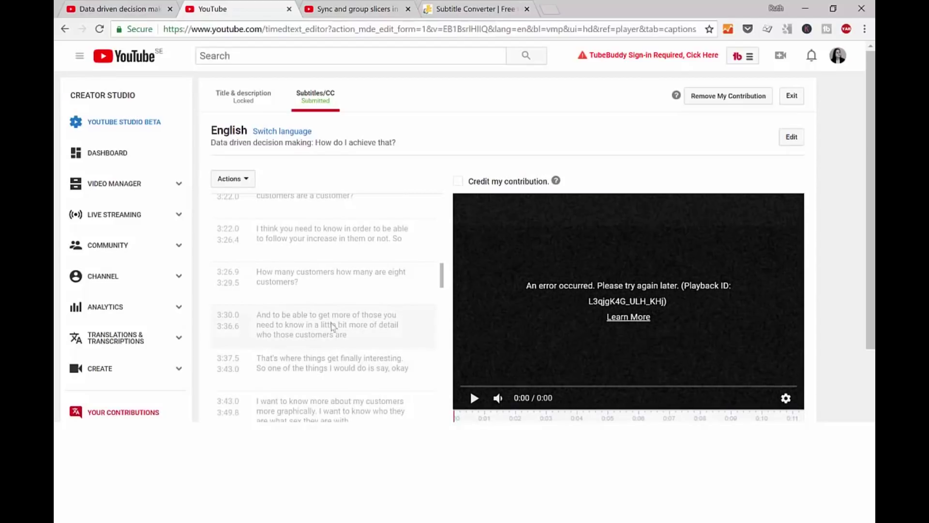
Step: Download the English captions and select captions.sbv in the Downloads folder in File Explorer
left_click(246, 180)
left_click(240, 202)
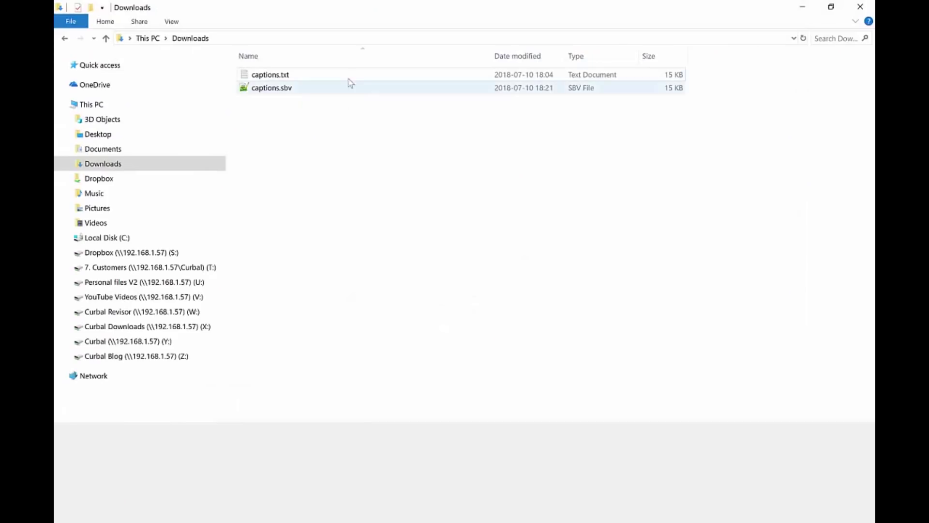
left_click(271, 90)
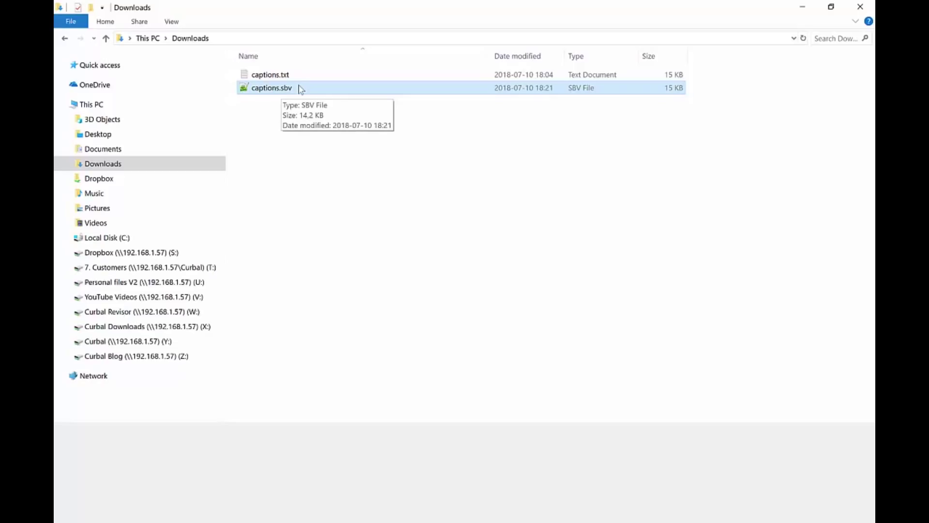
Step: Delete the old captions.txt, rename captions.sbv to captions.txt and accept the extension change
left_click(279, 77)
key("Delete")
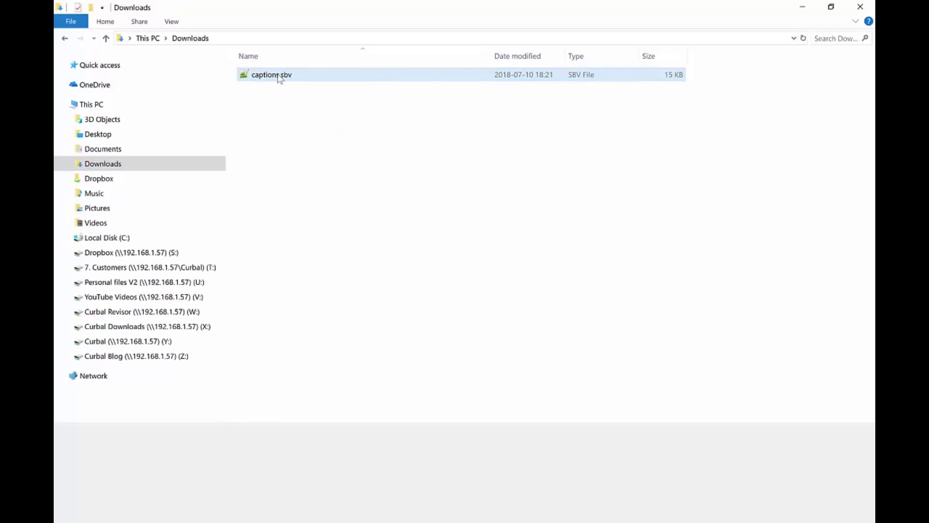
left_click(303, 74)
left_click(302, 75)
key("BackSpace")
key("BackSpace")
key("BackSpace")
type("txt")
key("Return")
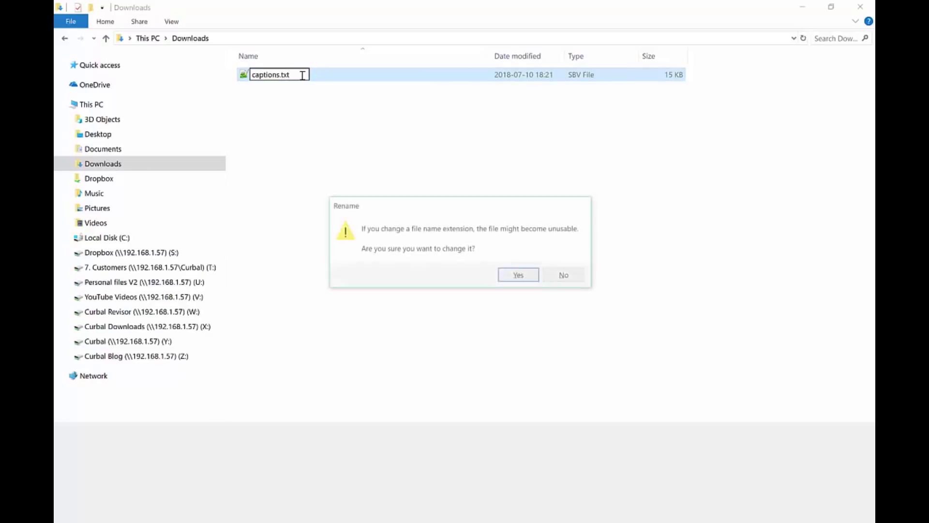
left_click(525, 273)
Step: Open captions.txt in Notepad, examine its timestamps and caption text, and close it
double_click(276, 76)
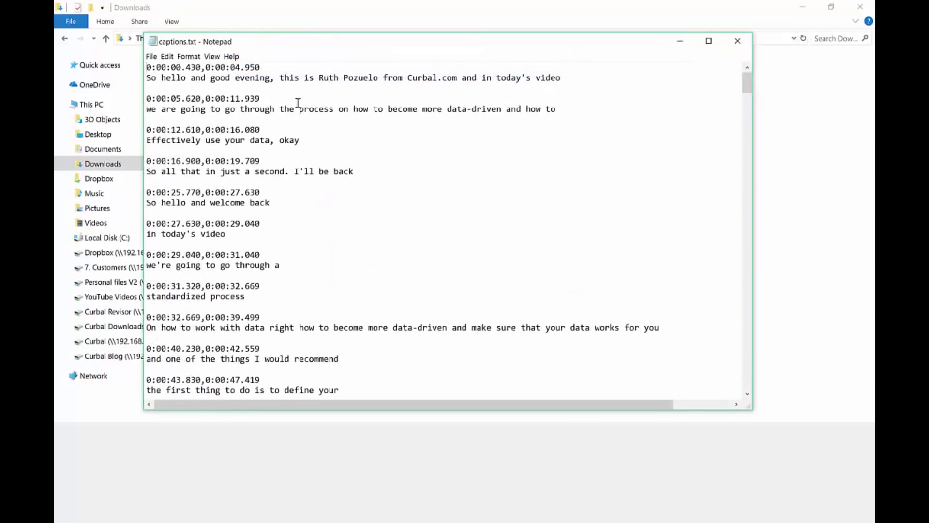
scroll(340, 179, "down", 1)
scroll(339, 178, "down", 16)
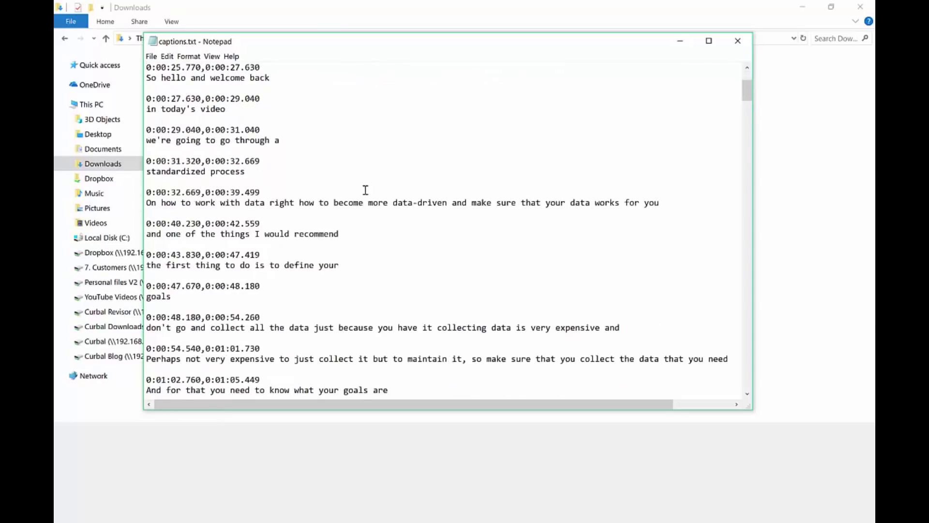
scroll(451, 238, "down", 20)
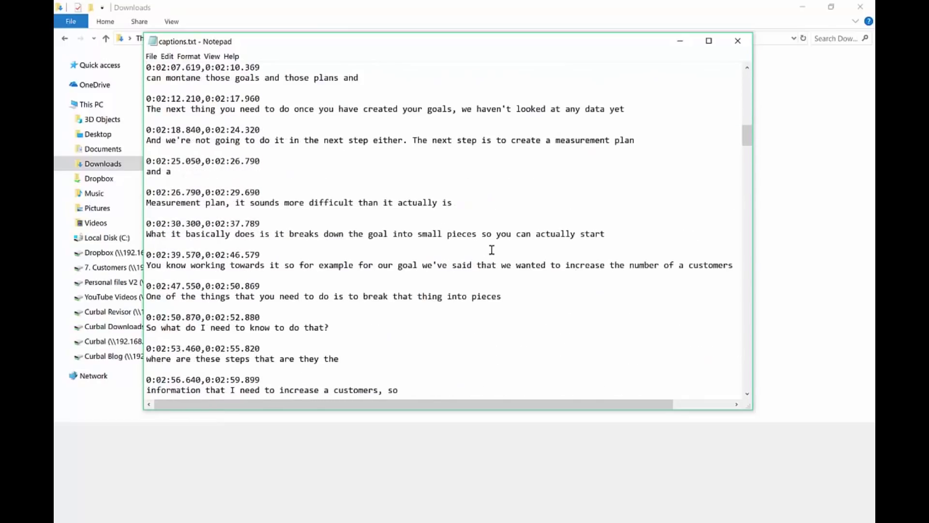
scroll(581, 314, "down", 20)
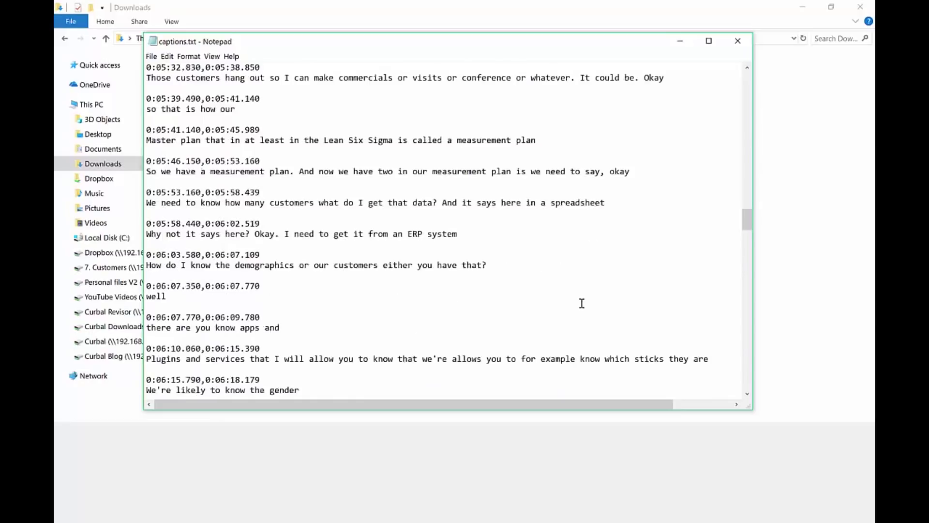
scroll(322, 237, "down", 20)
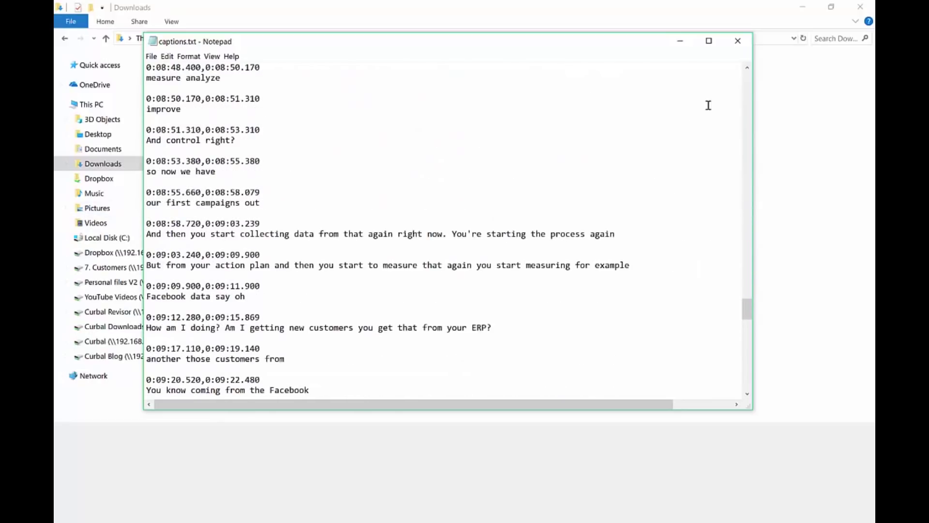
left_click(738, 40)
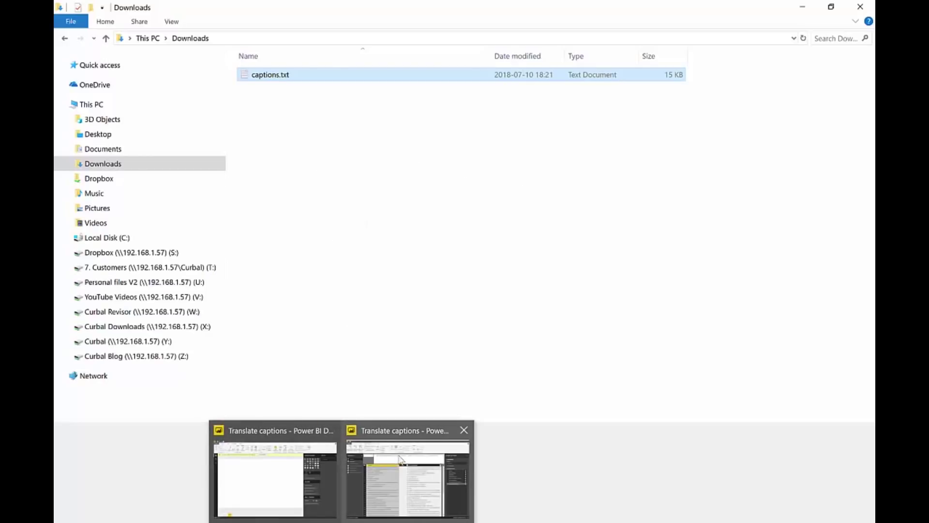
Step: Switch to the Translate captions Power Query Editor, view the FilePath parameter and open the parameter management for TranslateAPI
left_click(404, 465)
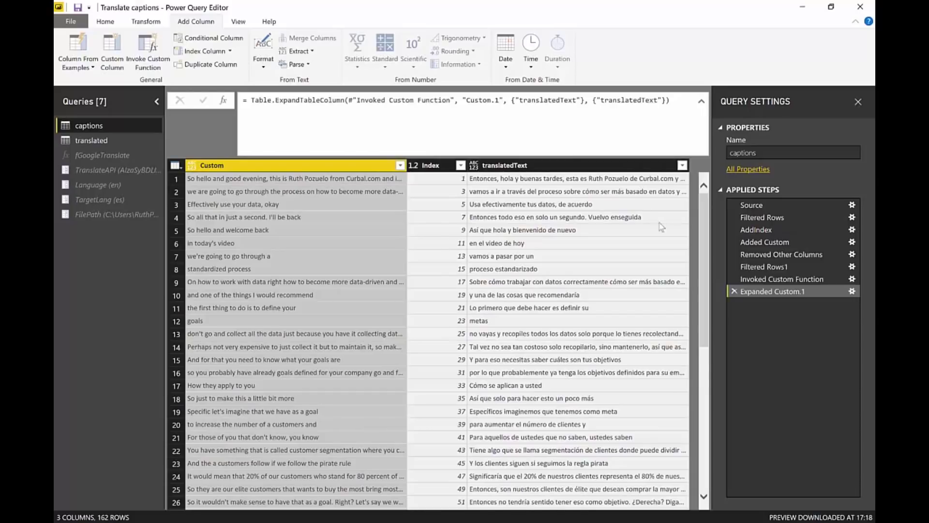
left_click(96, 214)
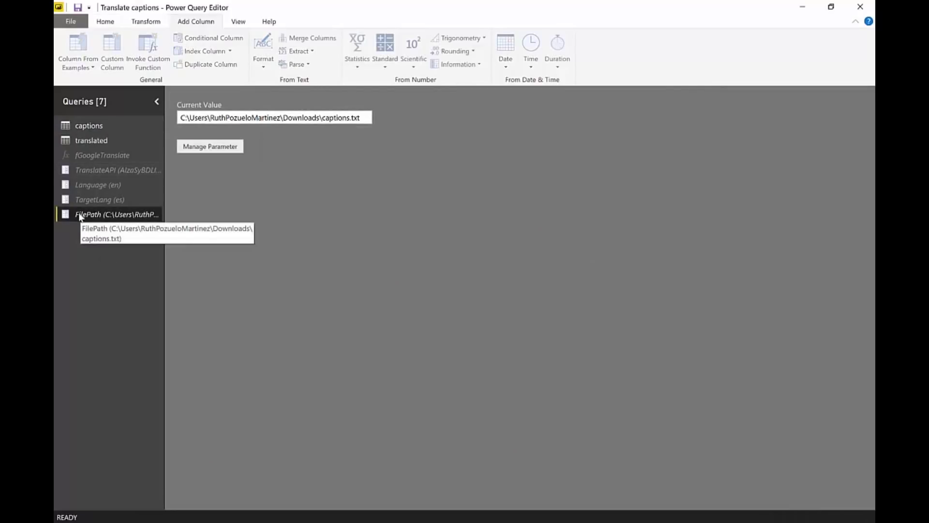
left_click(105, 21)
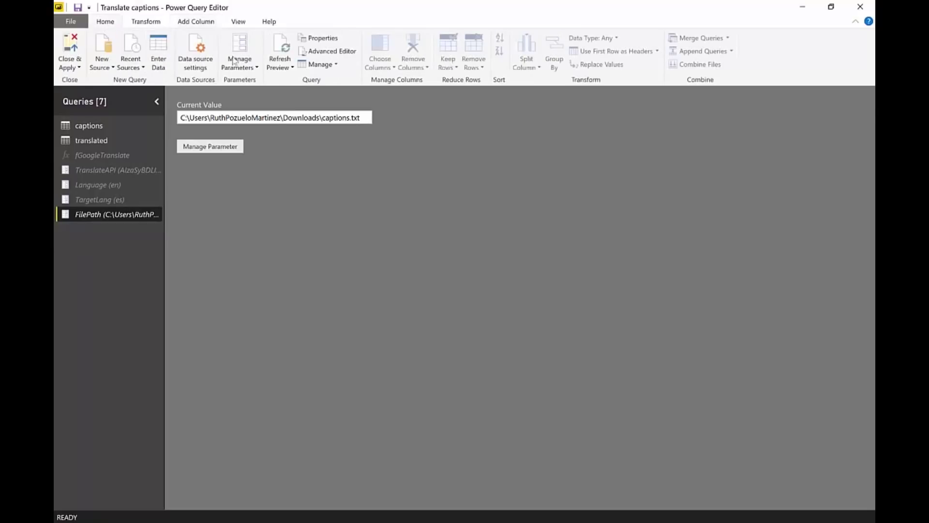
left_click(242, 41)
left_click(351, 121)
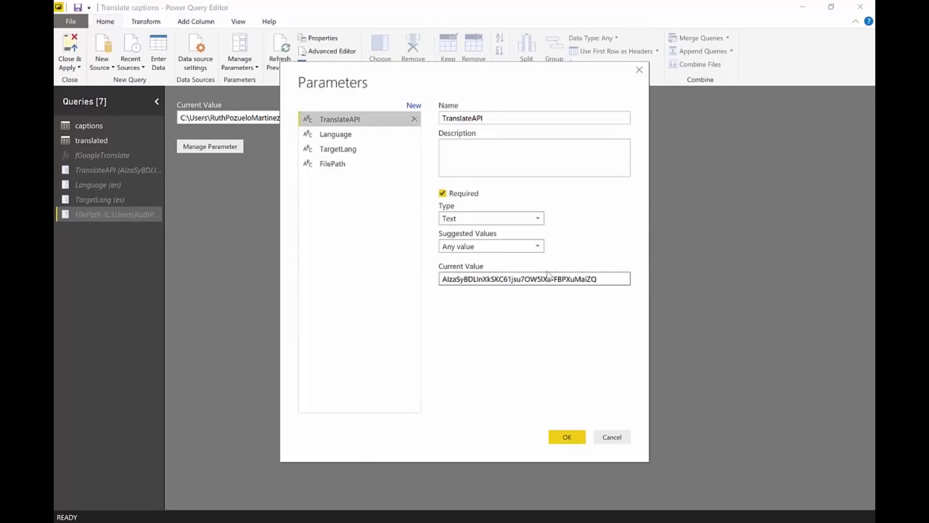
Step: Examine the Language and TargetLang parameters, including their lists of suggested values, TargetLang's description and its current value
left_click(333, 138)
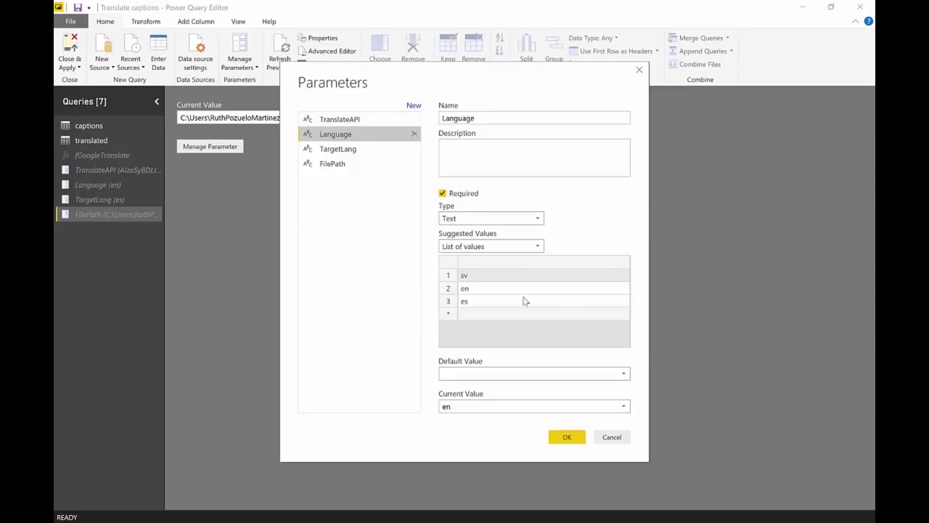
left_click(357, 151)
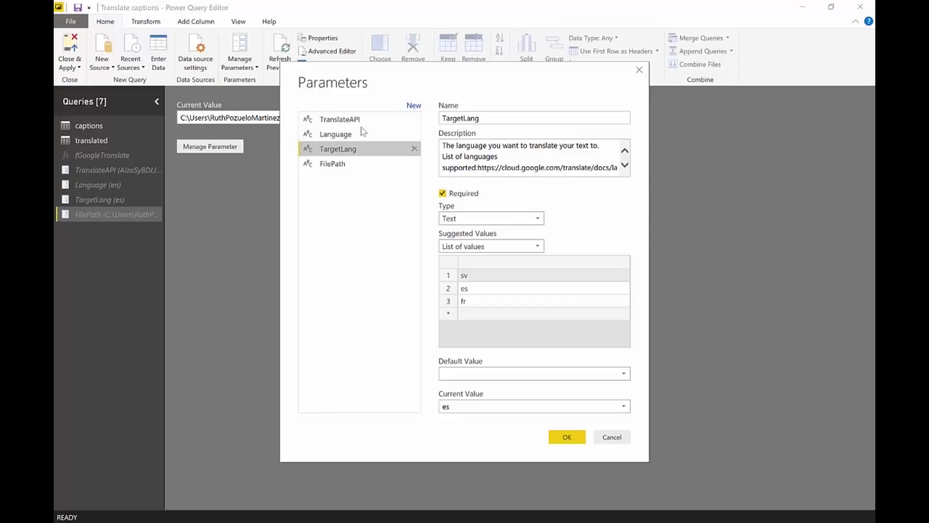
left_click_drag(479, 167, 643, 177)
left_click(603, 220)
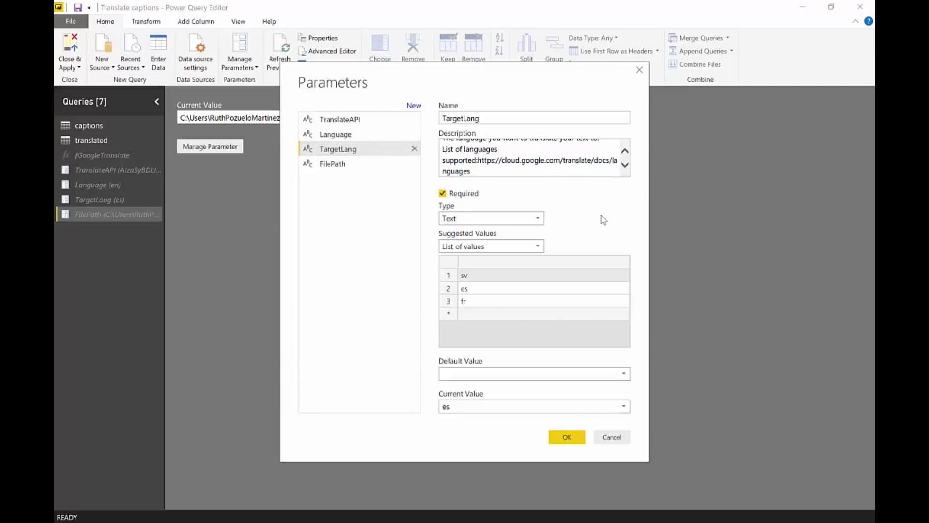
left_click(506, 150)
left_click_drag(457, 407, 440, 407)
Step: Check the FilePath parameter against captions.txt in the Downloads folder and close the parameter settings
left_click(334, 169)
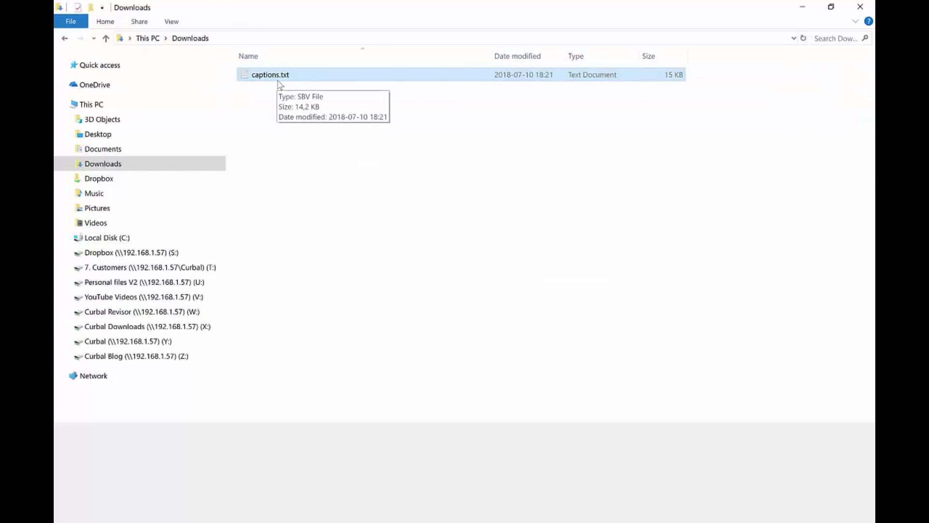
key("alt+Tab")
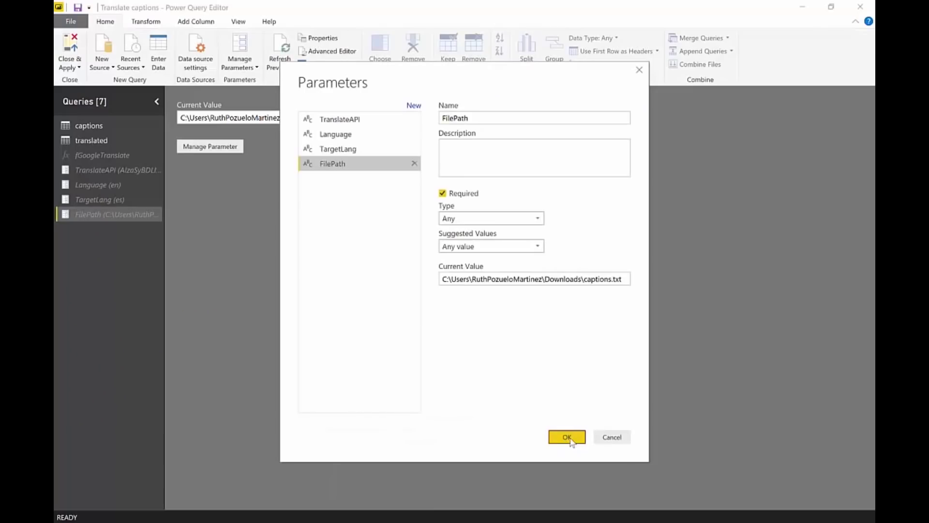
left_click(564, 435)
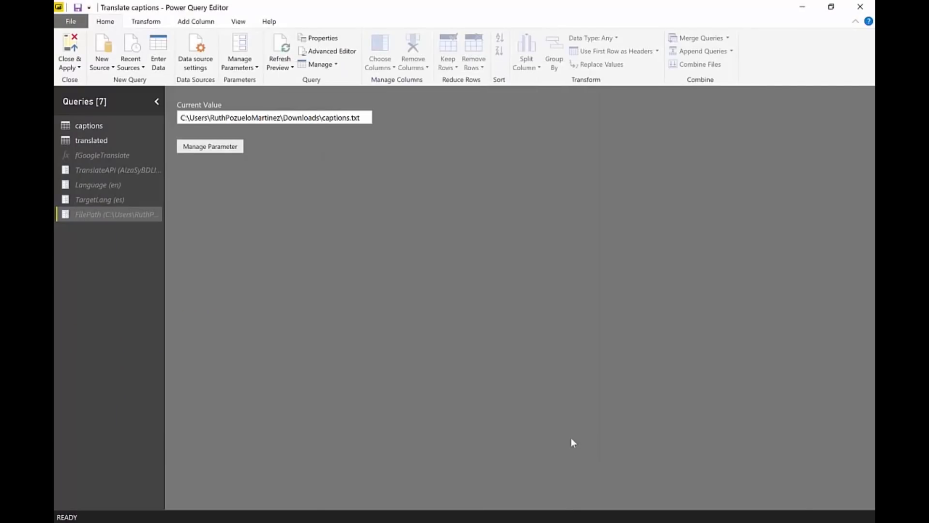
key("Up")
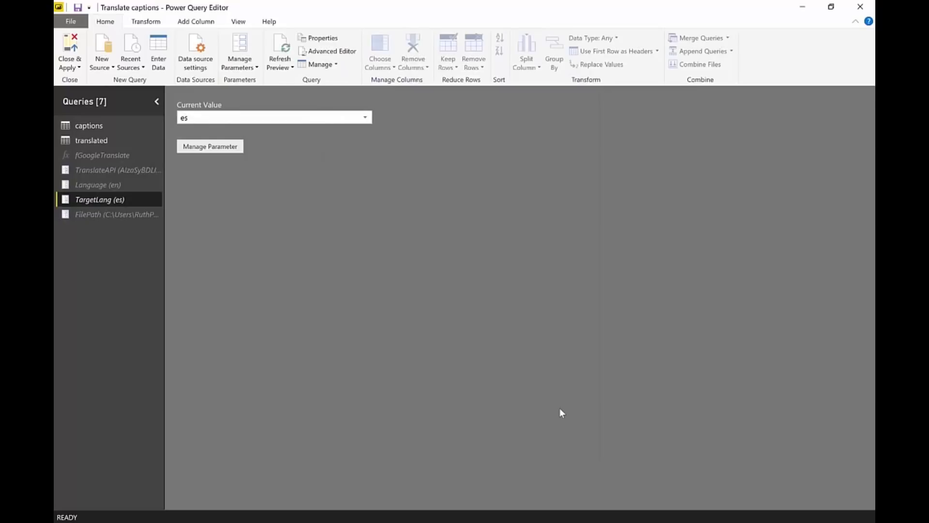
Step: Examine the captions query's applied steps from Source through Added Custom and Removed Other Columns to Filtered Rows1
left_click(91, 125)
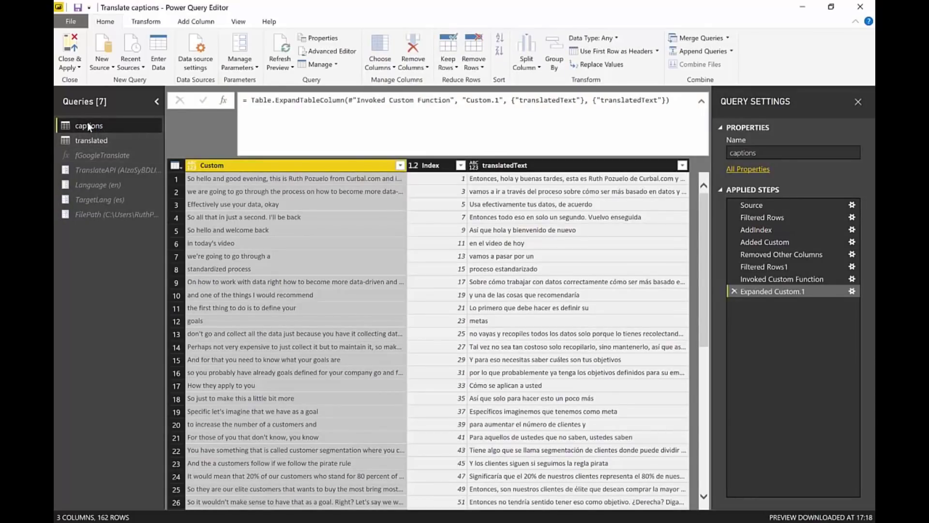
left_click(773, 206)
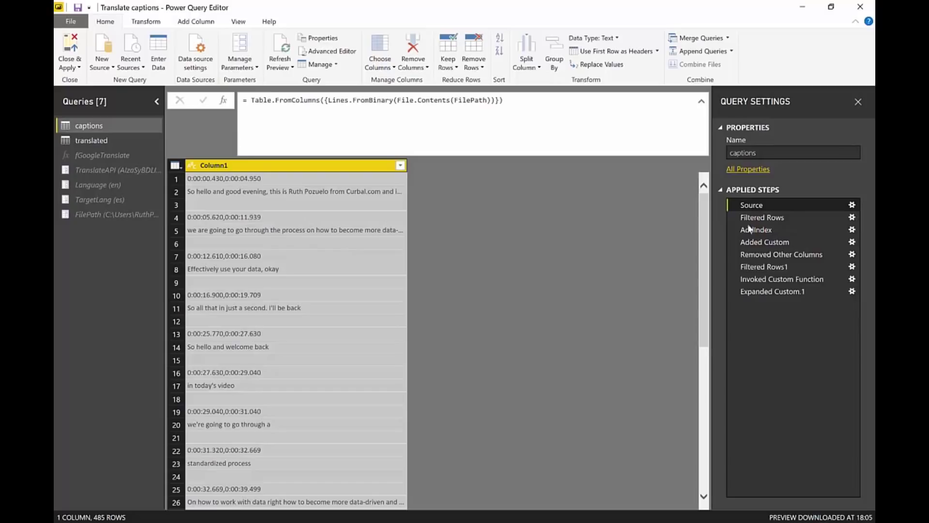
left_click(789, 216)
left_click(771, 242)
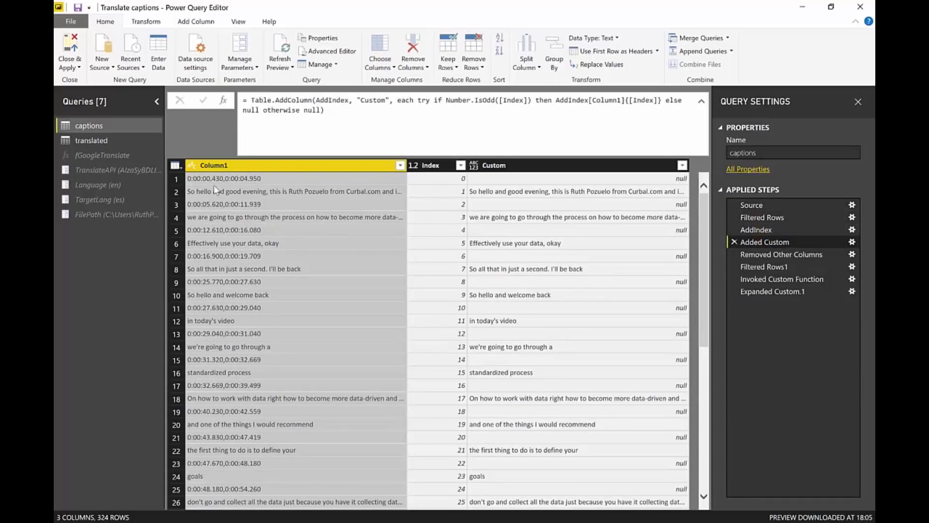
left_click(809, 255)
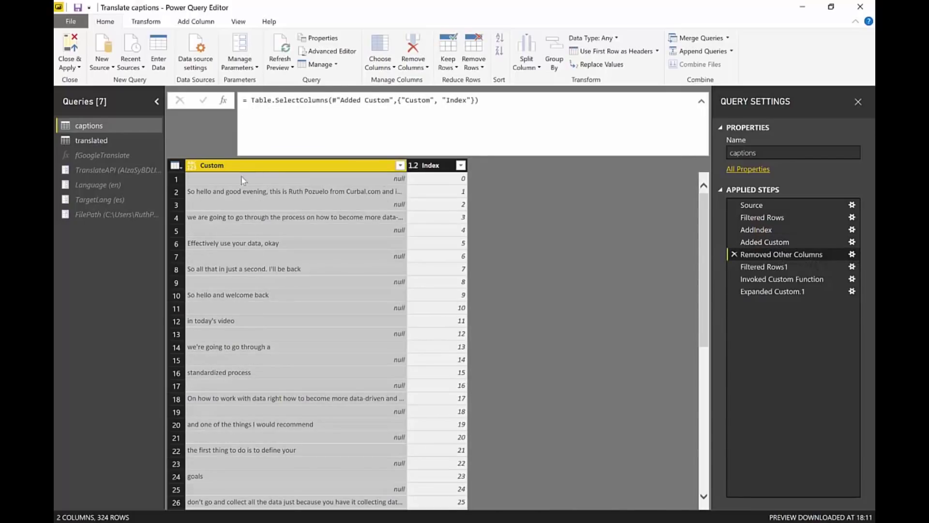
left_click(777, 267)
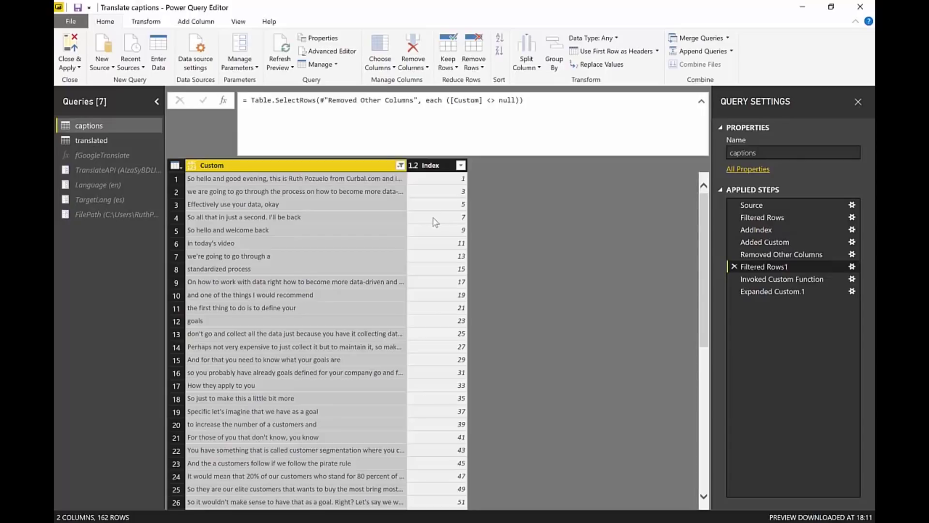
Step: Remove "Index" from the Removed Other Columns formula in the captions query so that it selects only "Custom"
left_click(773, 255)
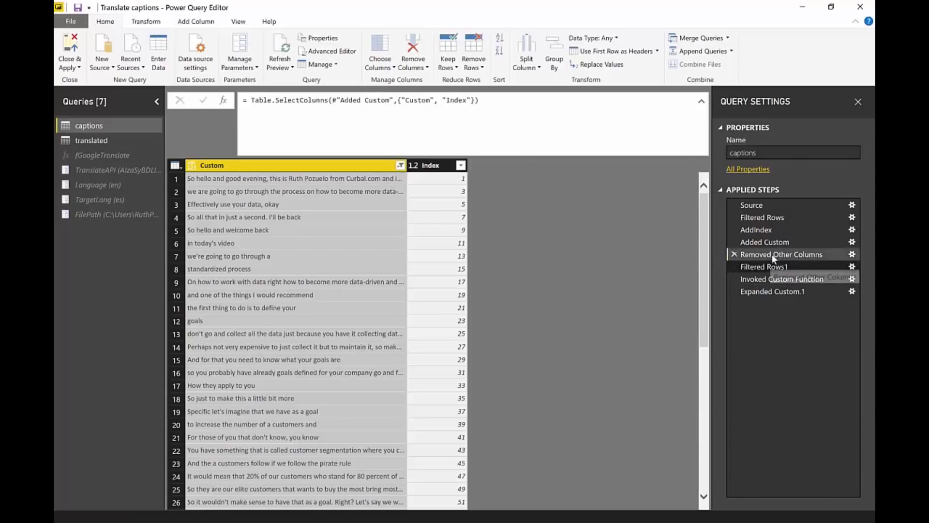
double_click(462, 98)
key("BackSpace")
key("BackSpace")
key("BackSpace")
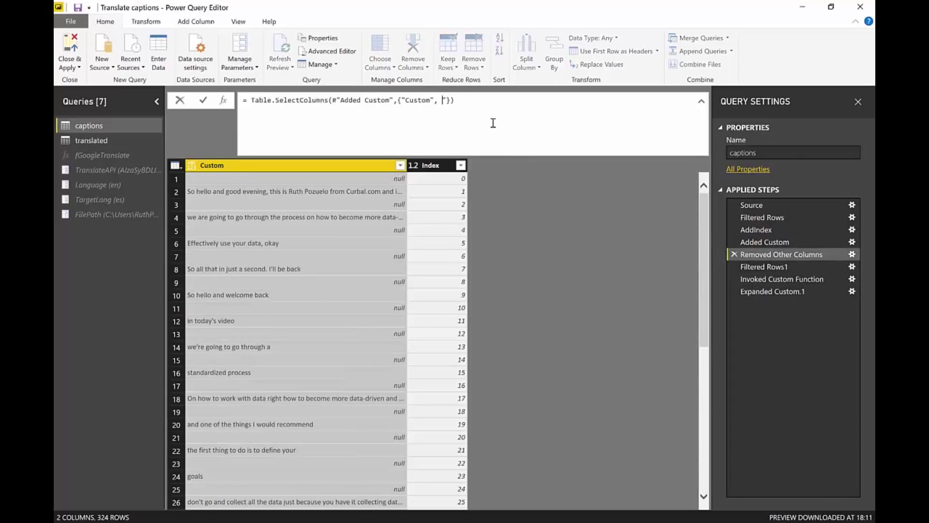
key("Return")
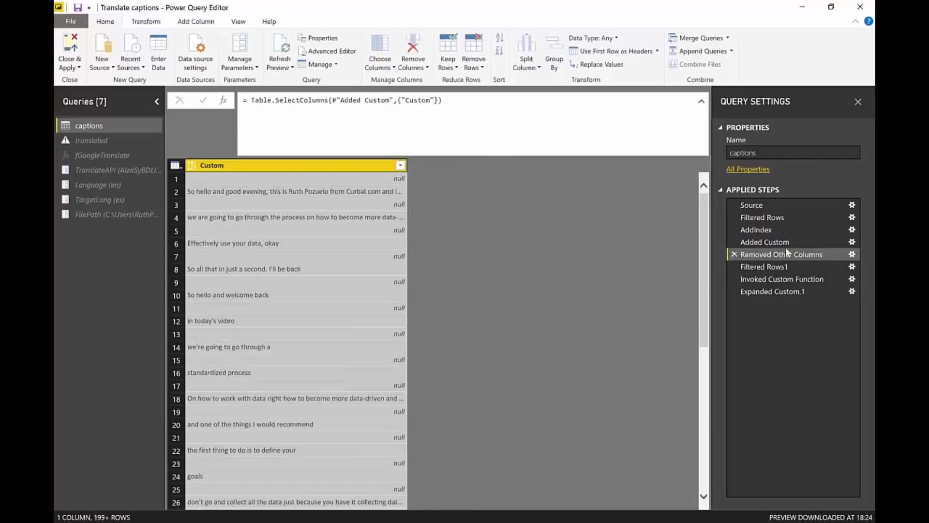
Step: Examine the Filtered Rows1 and Invoked Custom Function steps, read the fGoogleTranslate function's full code and close it without changes
left_click(766, 269)
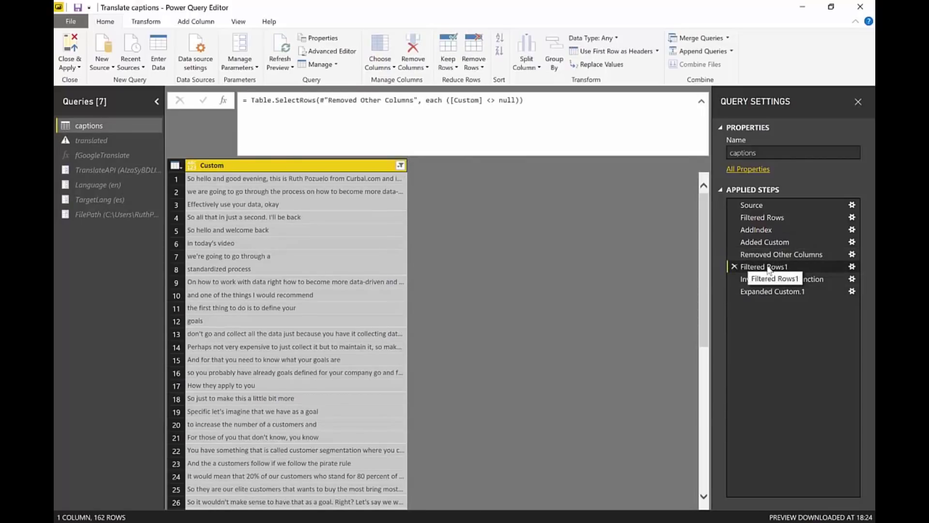
left_click(769, 279)
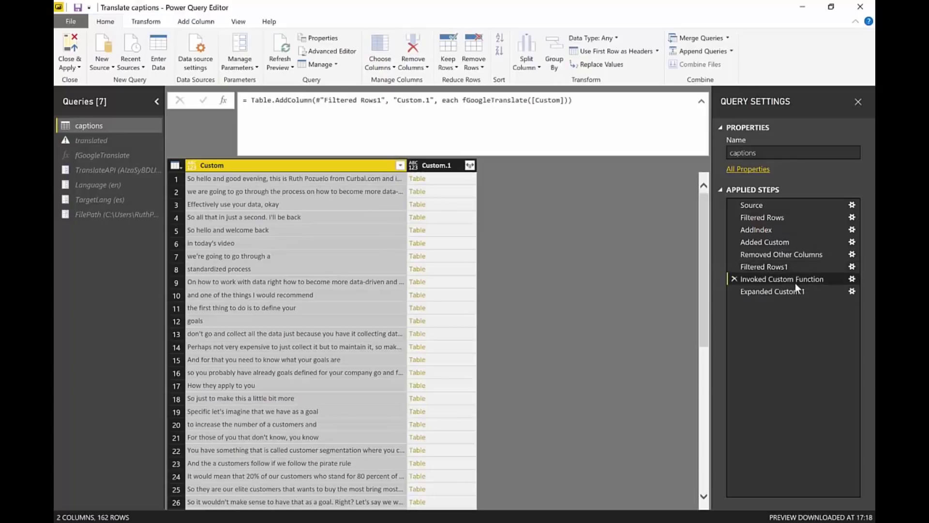
left_click(111, 157)
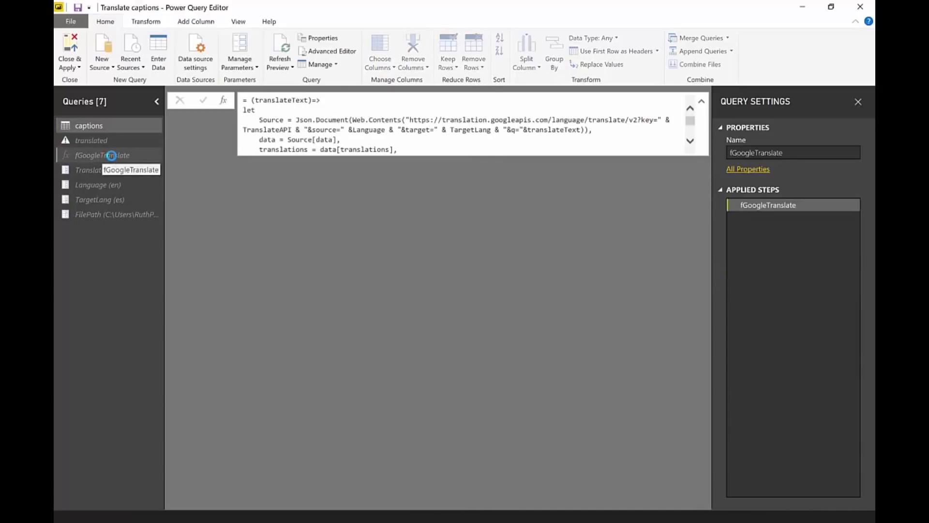
left_click(332, 51)
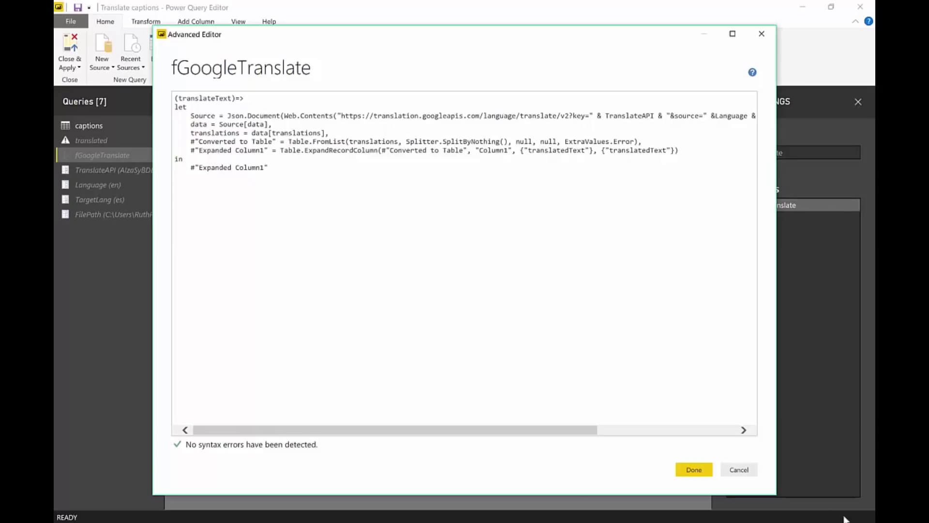
left_click(733, 471)
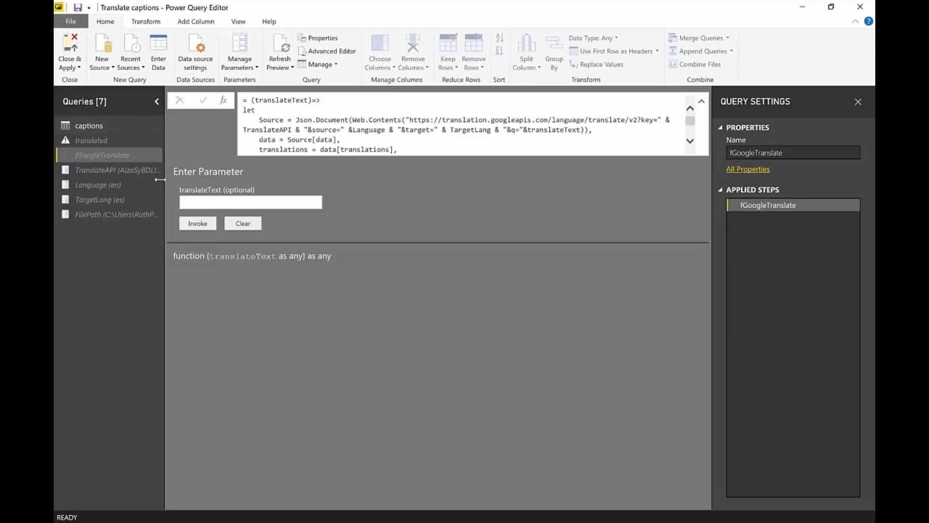
Step: Check the translated query, then compare the captions query's invoked function and expanded translatedText results and look through the Spanish rows
left_click(88, 142)
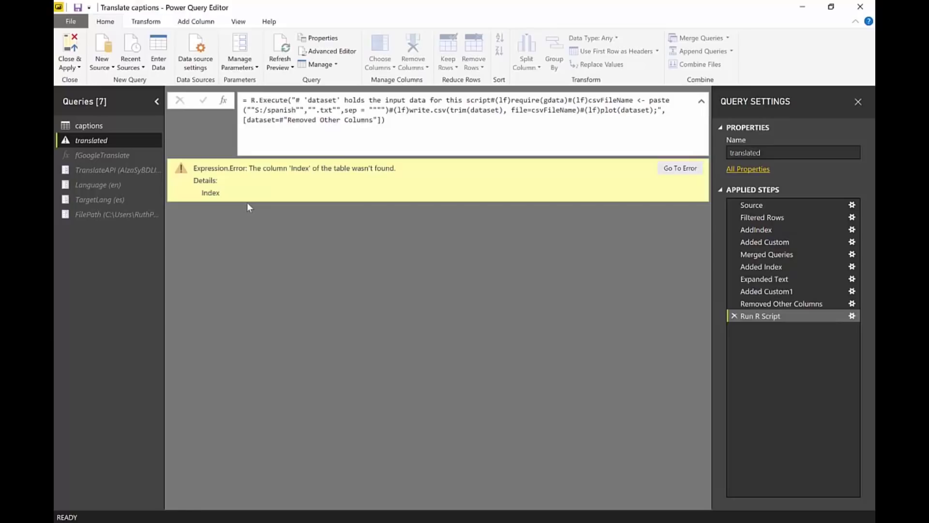
left_click(87, 126)
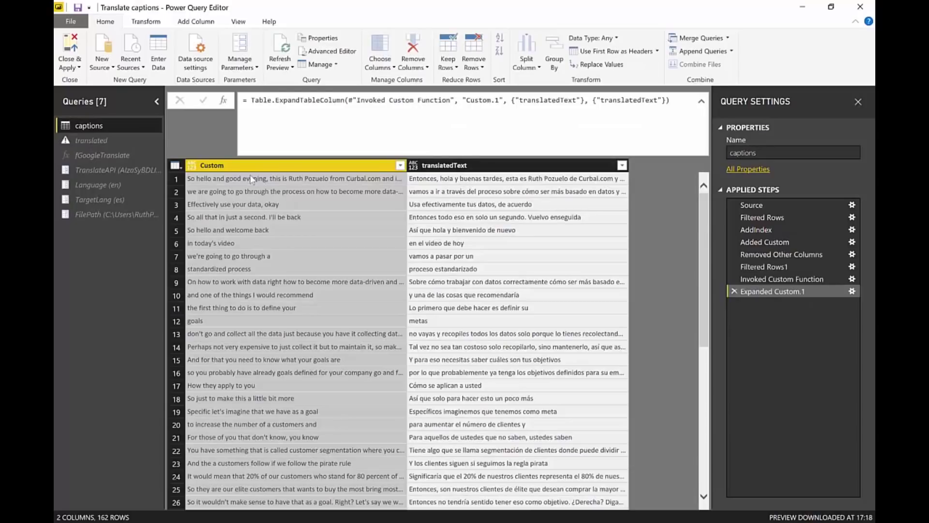
left_click(465, 165)
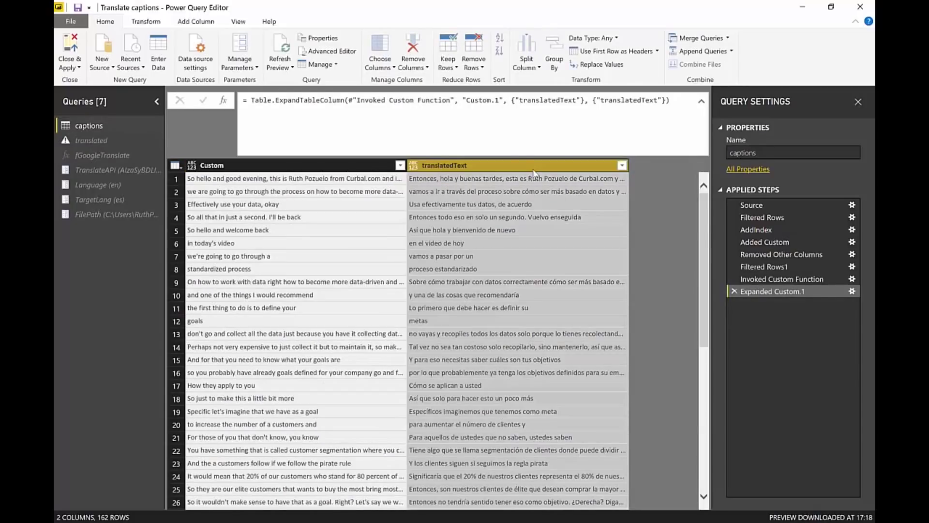
left_click(794, 280)
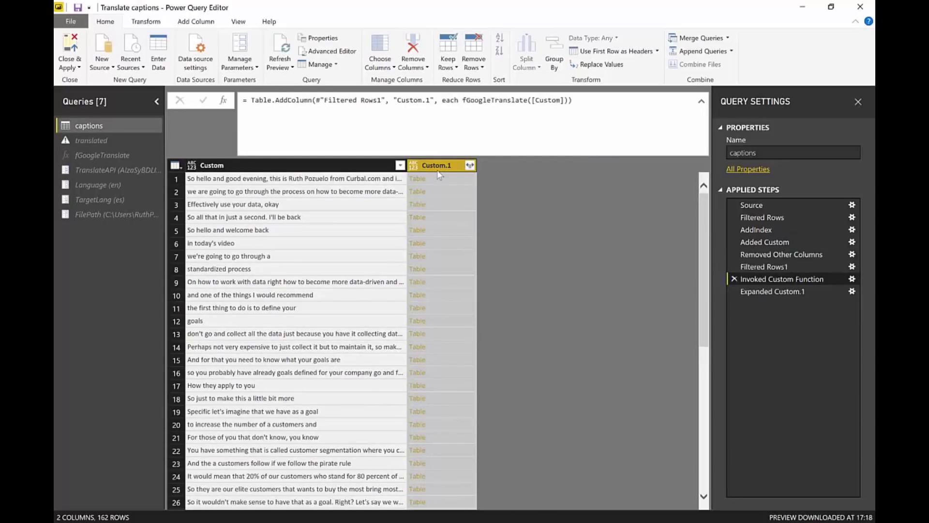
left_click(792, 290)
scroll(547, 318, "down", 7)
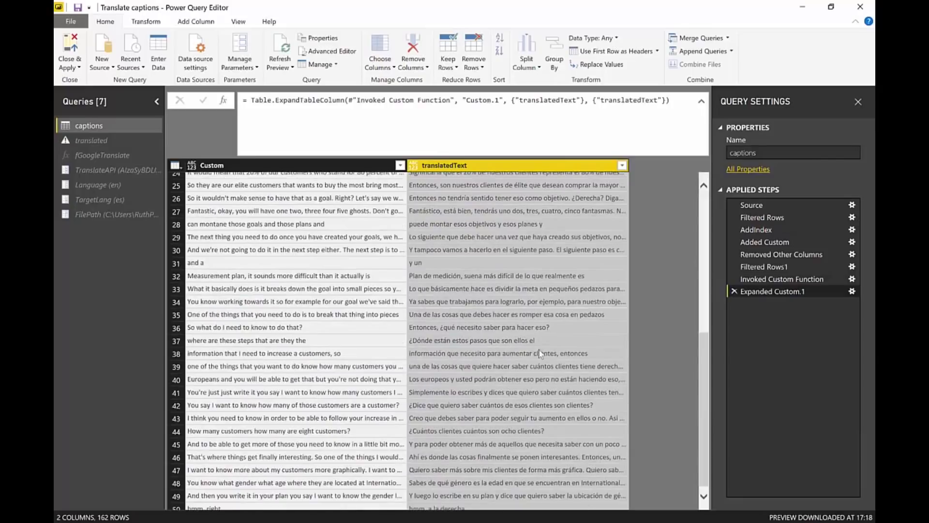
scroll(547, 318, "up", 7)
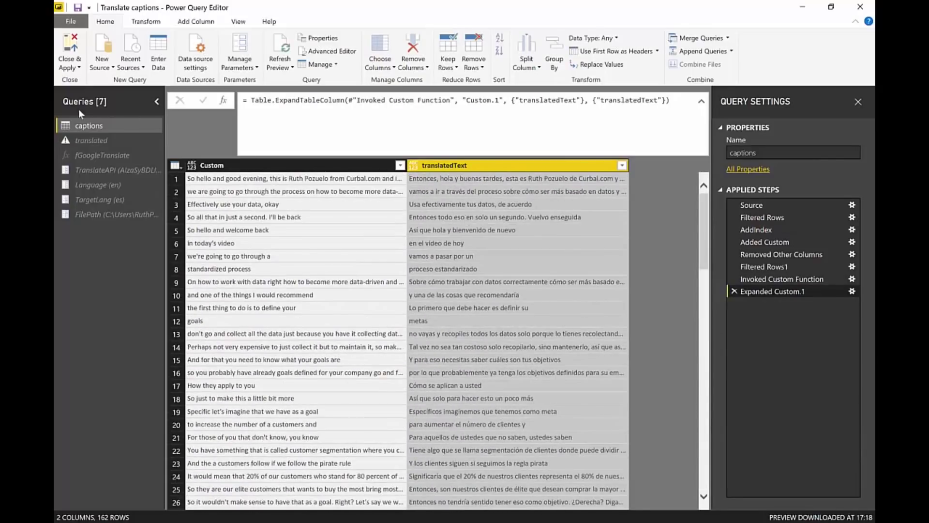
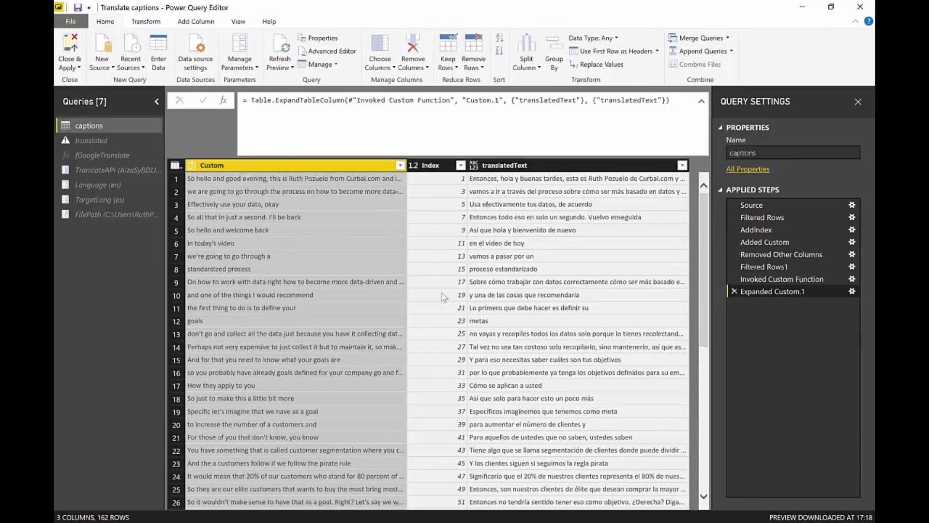
Step: Examine the translated query's Added Custom and Merged Queries steps
left_click(95, 140)
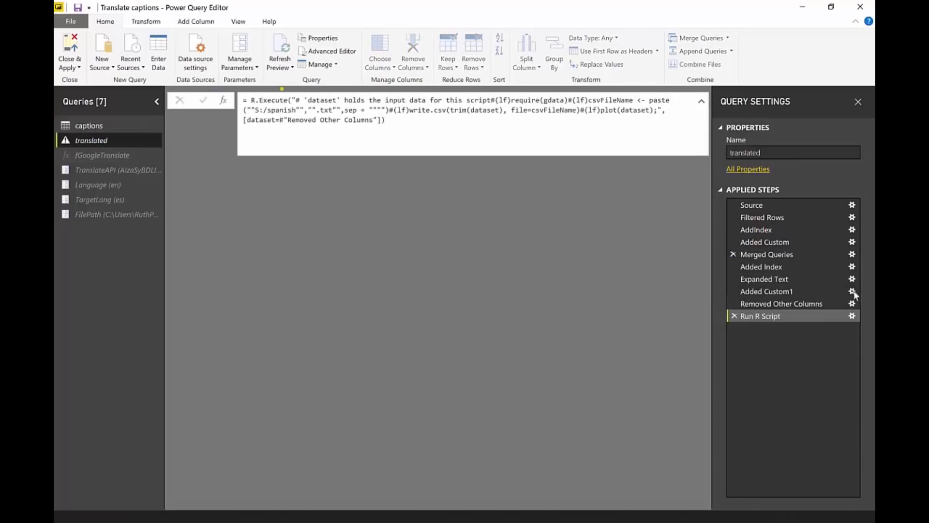
left_click(777, 242)
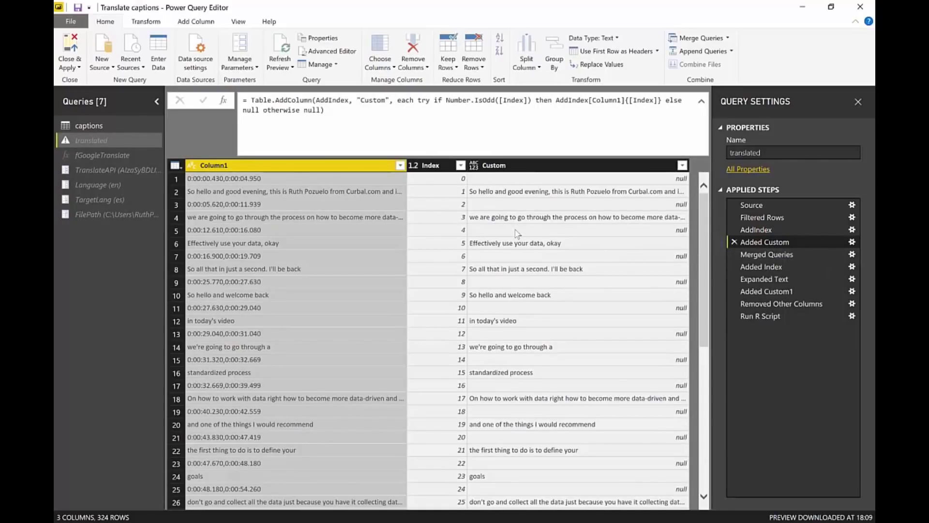
left_click(782, 255)
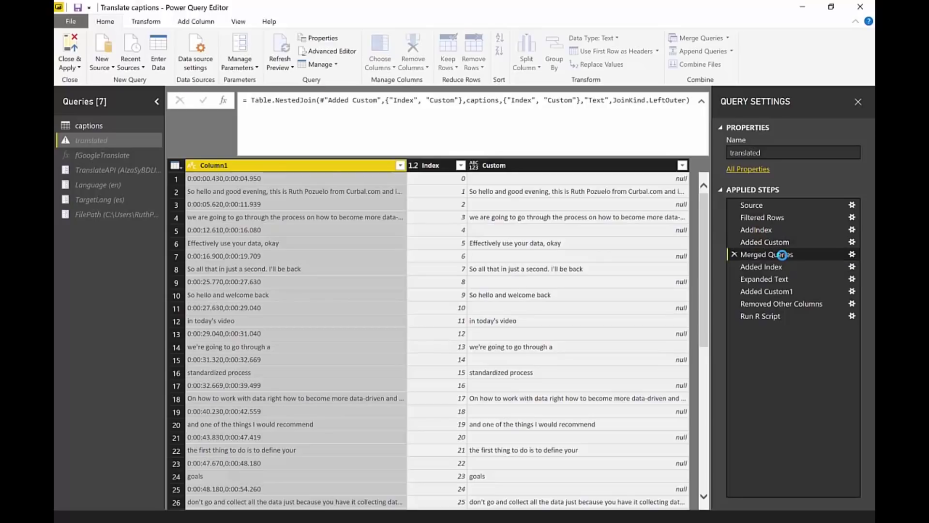
Step: Edit the Merged Queries step to match on the Index and Custom columns of the captions table, keeping the Left Outer join
left_click(853, 255)
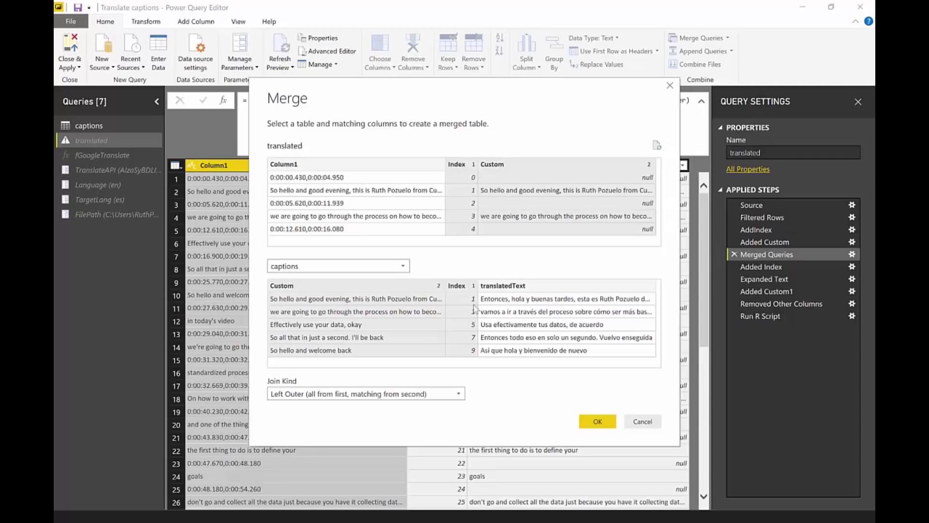
left_click(528, 288)
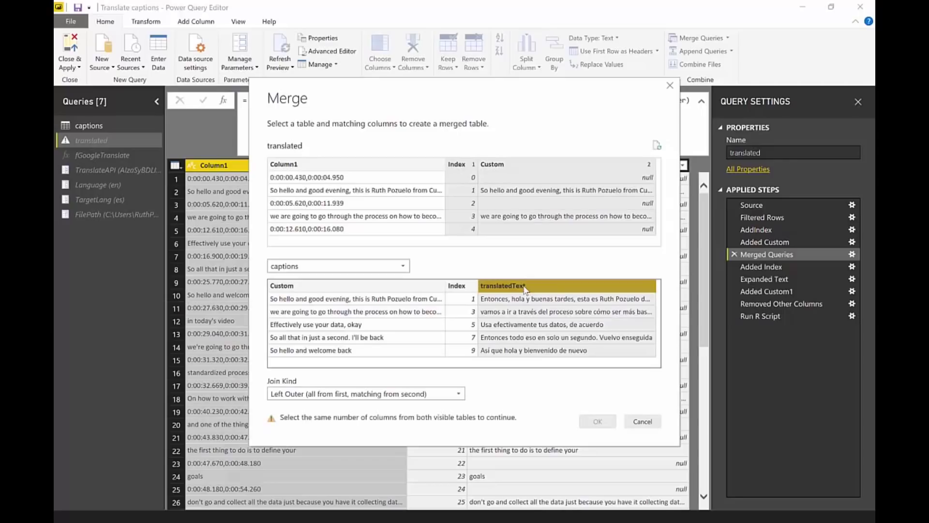
left_click(431, 290)
left_click(454, 287)
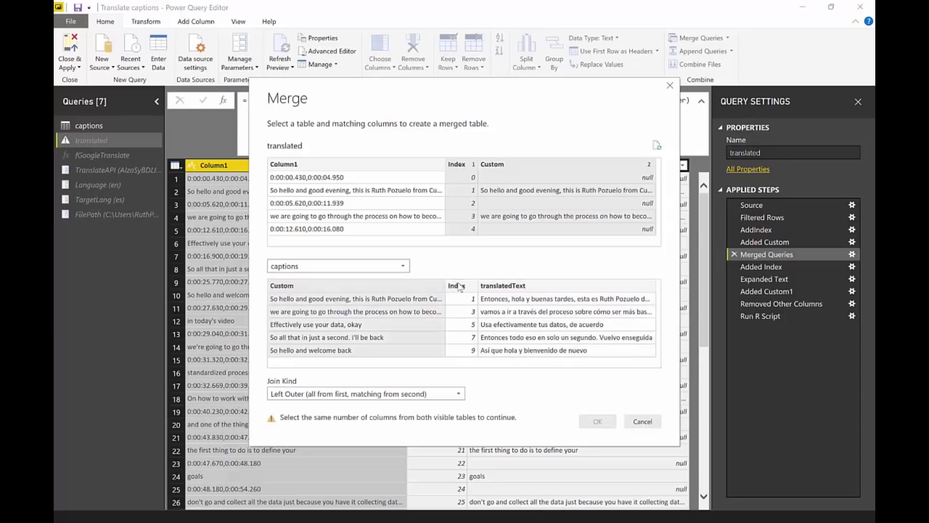
left_click(415, 290, "ctrl")
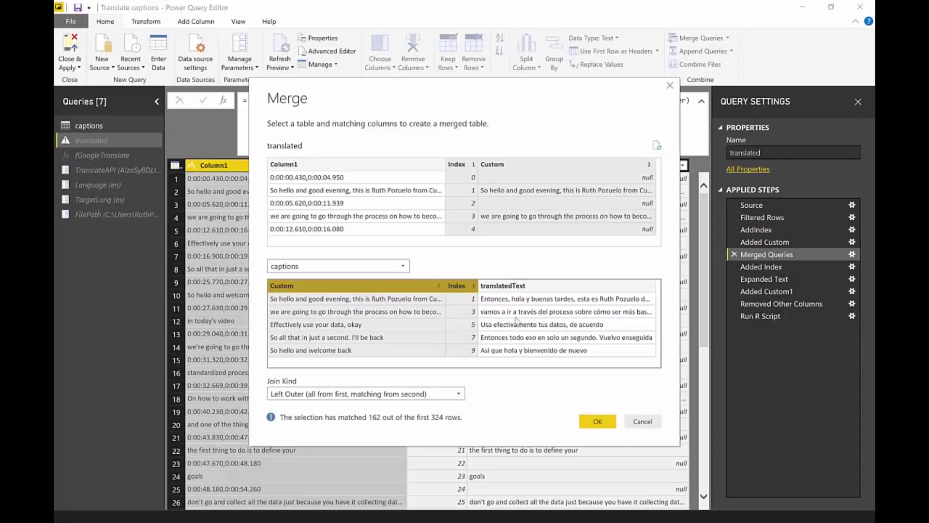
left_click(595, 421)
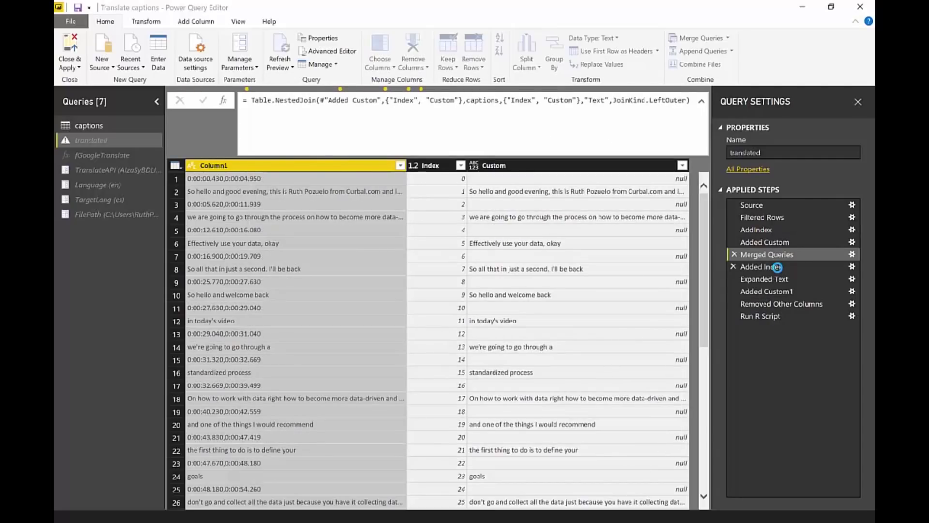
Step: Examine the translated query's steps from Added Index through Expanded Text and Added Custom1 to Removed Other Columns
left_click(773, 267)
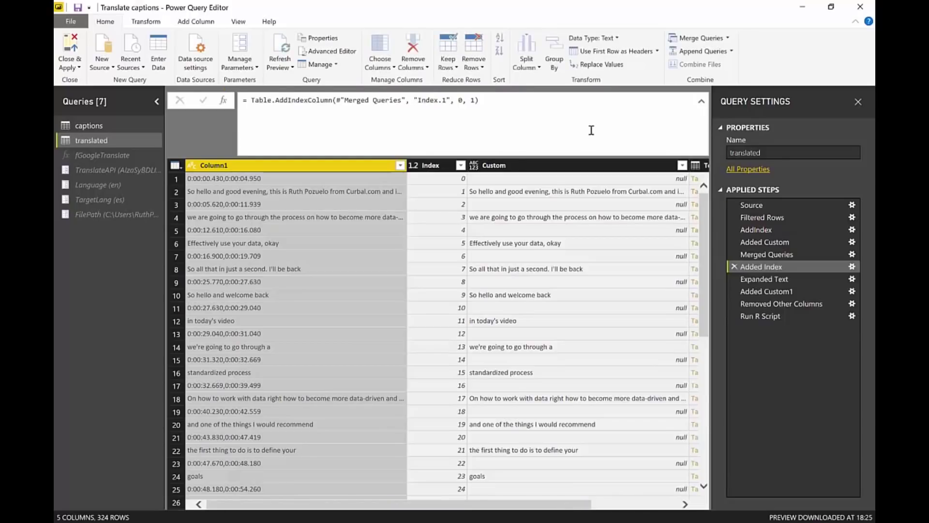
left_click(671, 507)
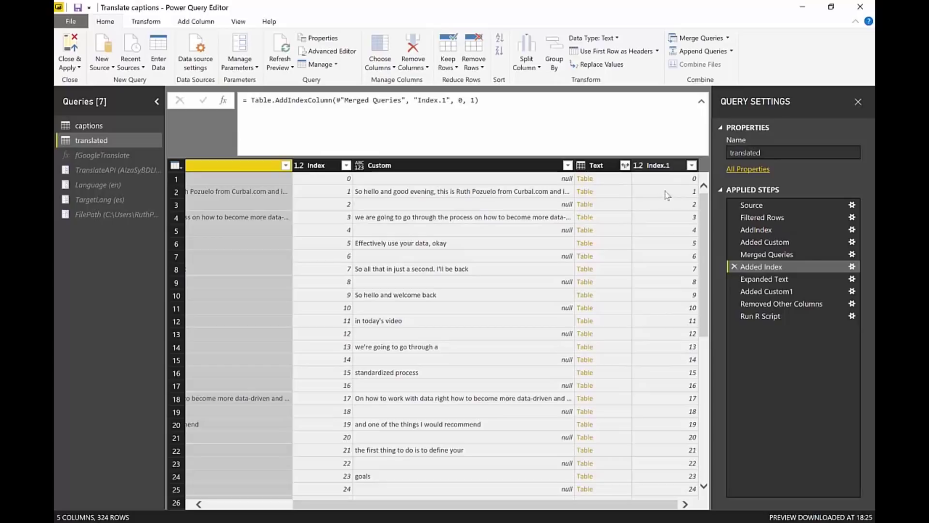
left_click(774, 280)
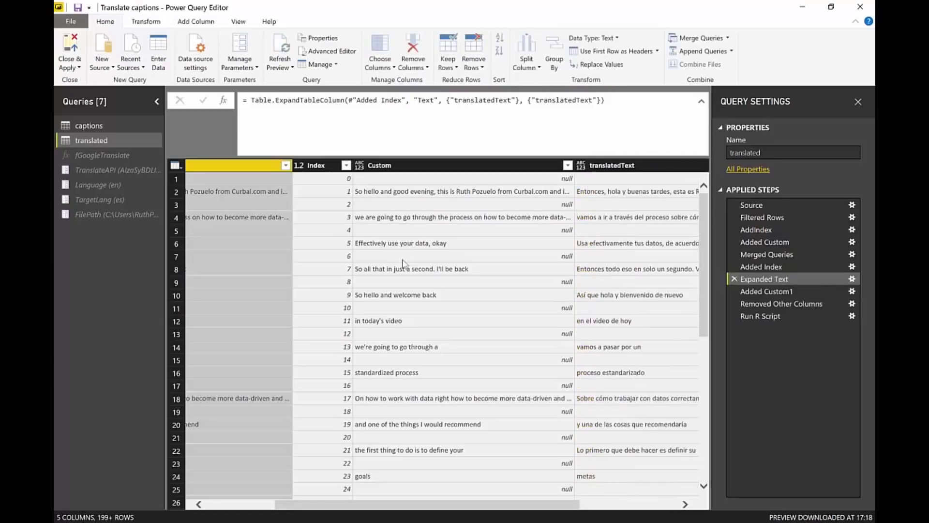
left_click(592, 505)
left_click_drag(710, 504, 715, 505)
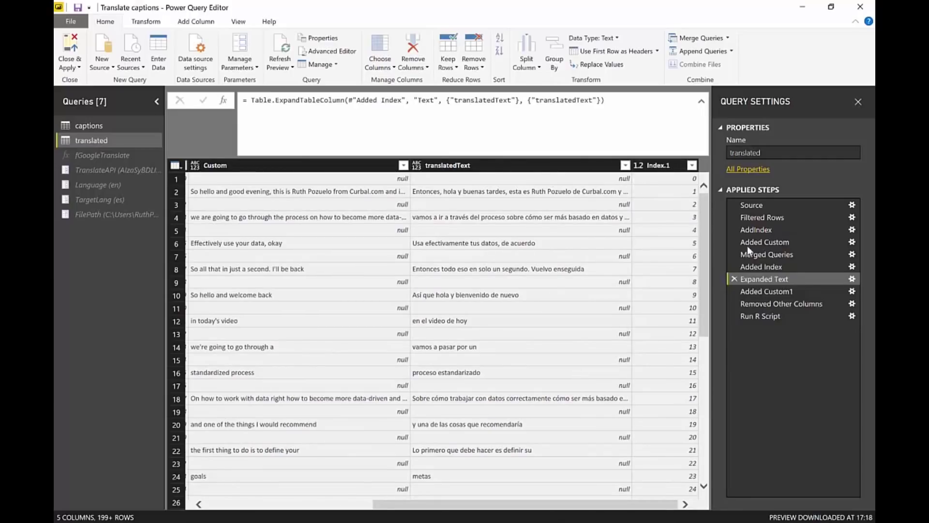
left_click(779, 290)
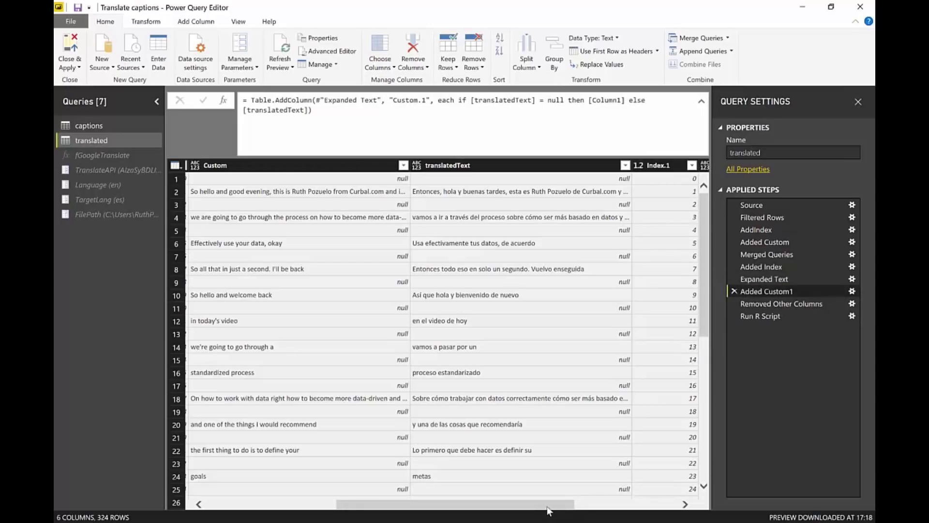
left_click(616, 506)
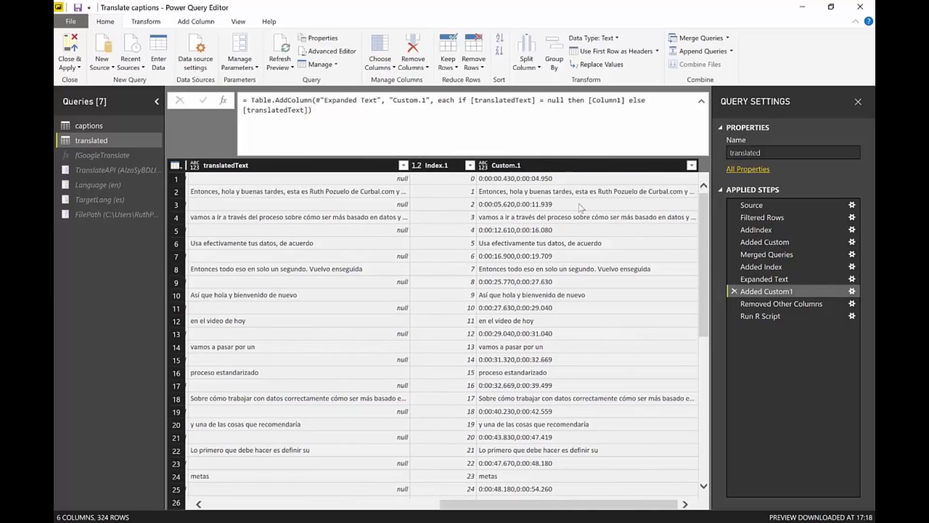
left_click(801, 303)
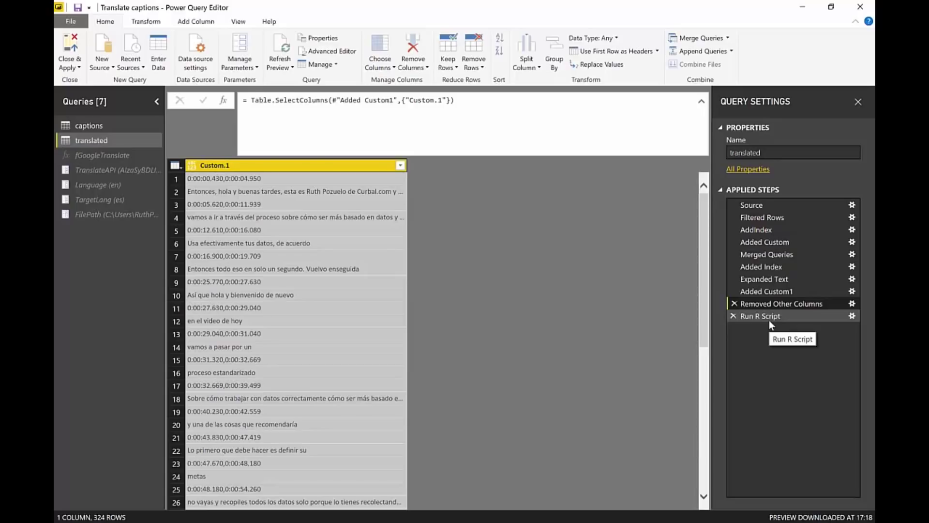
Step: Check the S:/spanish path and .txt extension in the Run R Script step and confirm the script that exports the dataset
left_click(852, 316)
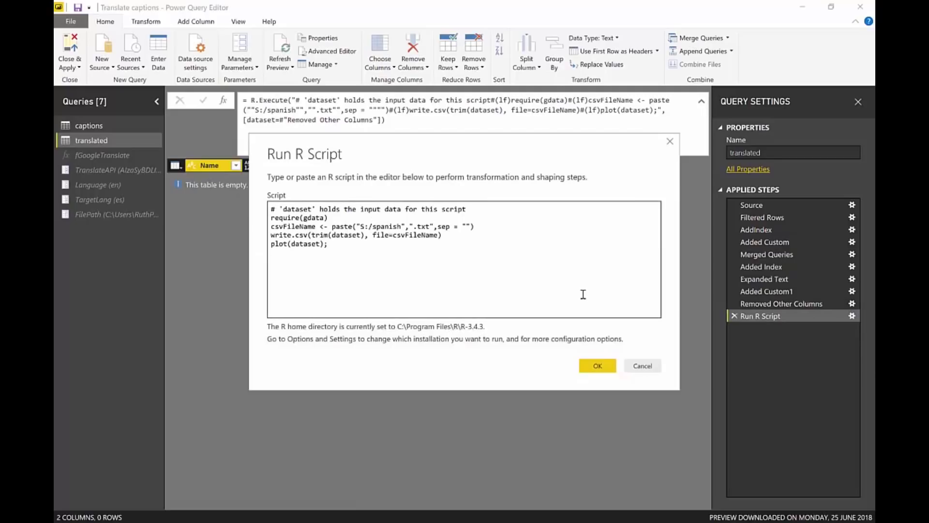
double_click(424, 226)
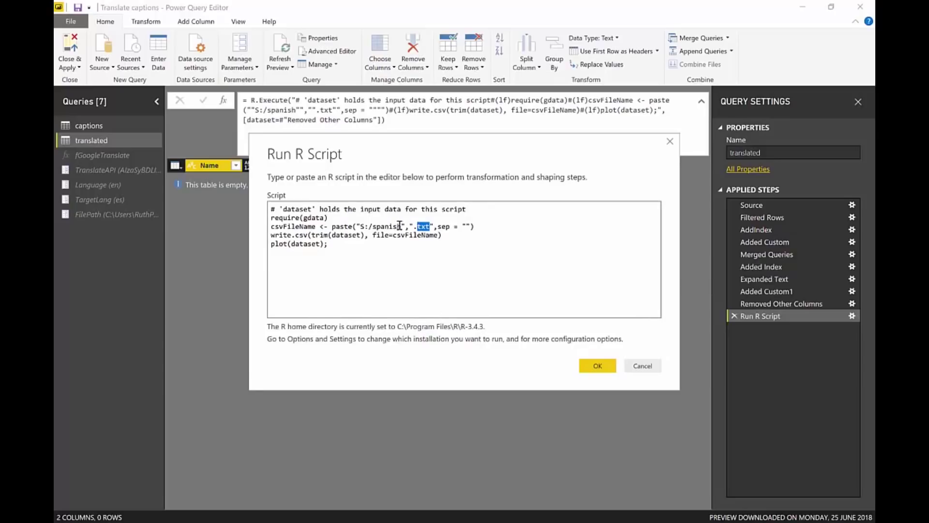
double_click(365, 226)
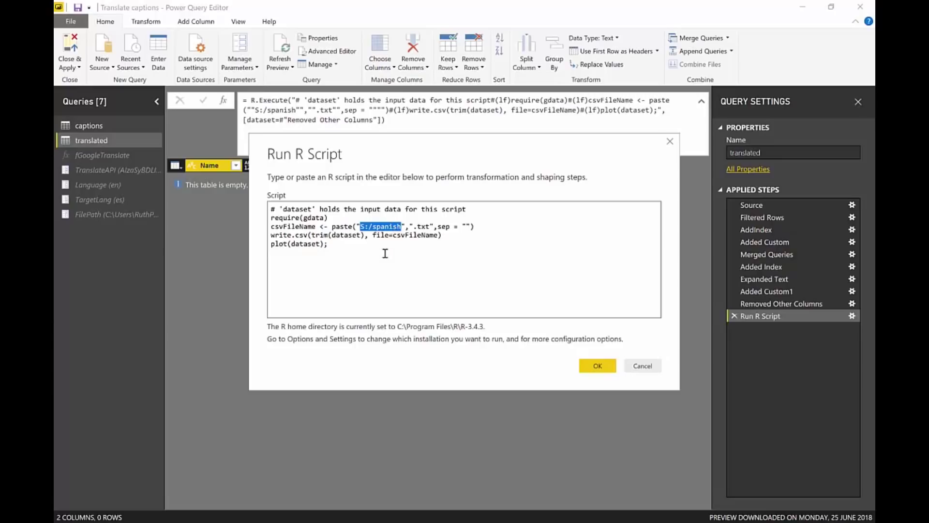
left_click(371, 227)
left_click_drag(371, 226, 380, 235)
left_click(371, 227)
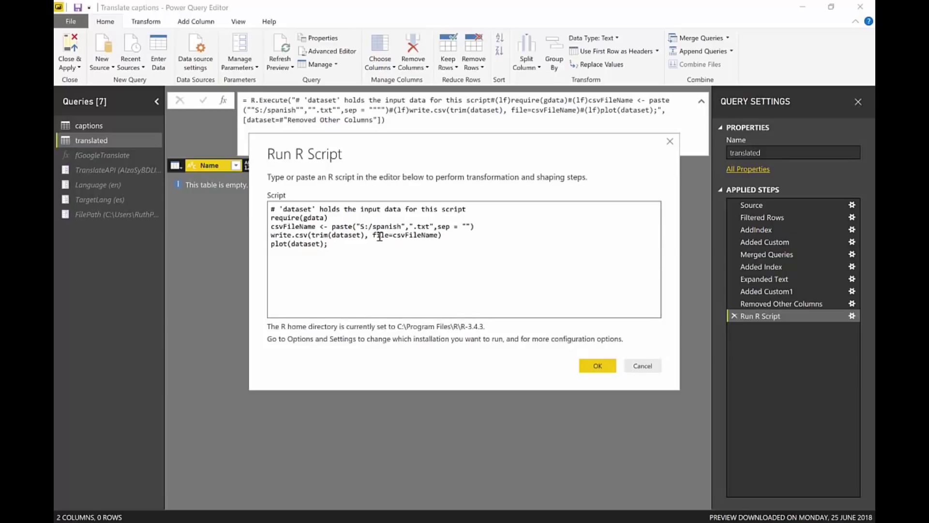
left_click_drag(401, 227, 271, 226)
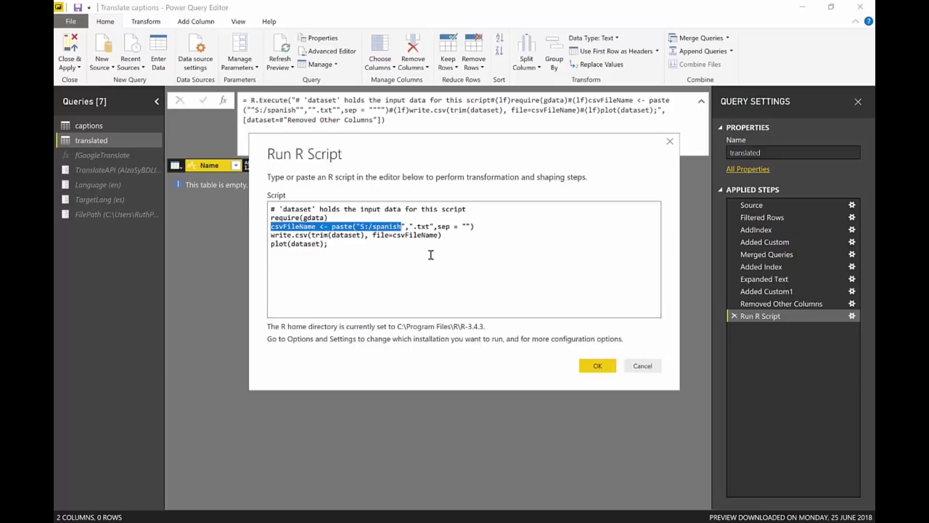
left_click(595, 371)
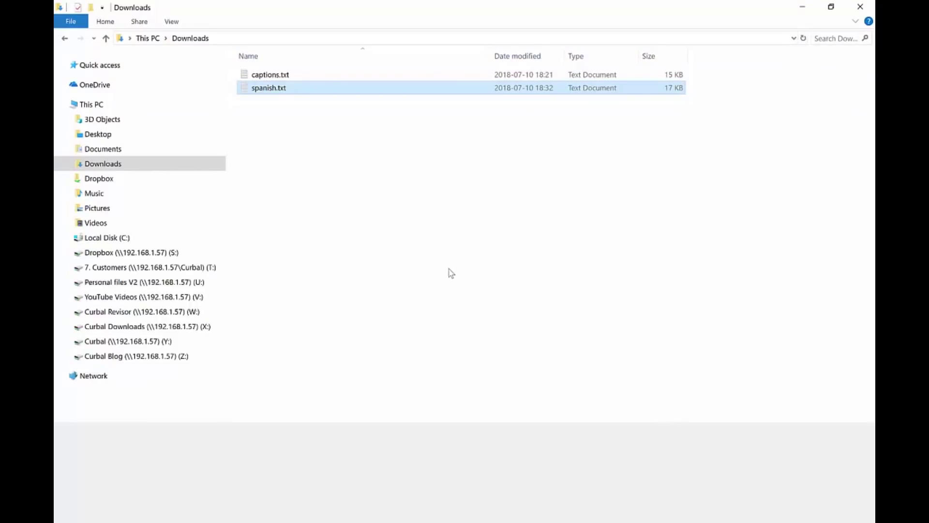
Step: Open spanish.txt from the Downloads folder, look through the exported timestamps and Spanish lines, and close it
double_click(269, 88)
scroll(401, 224, "down", 17)
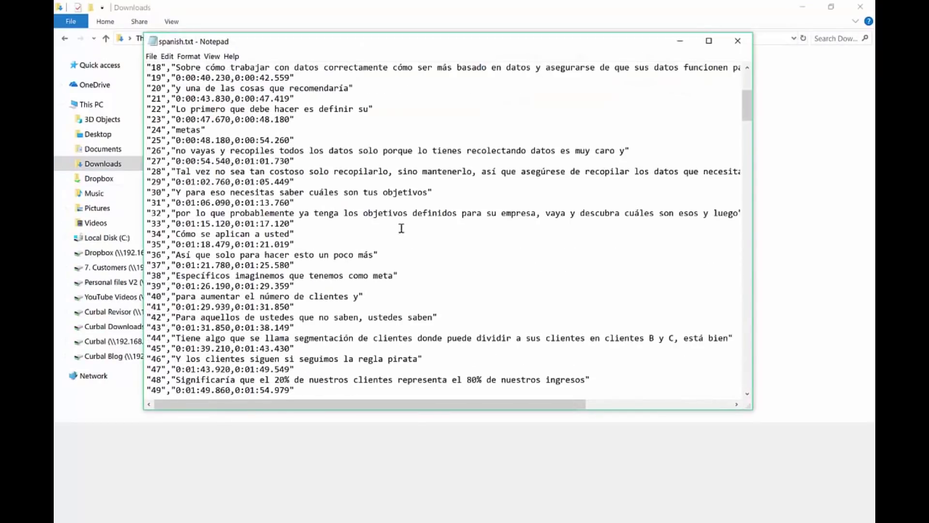
scroll(167, 149, "up", 17)
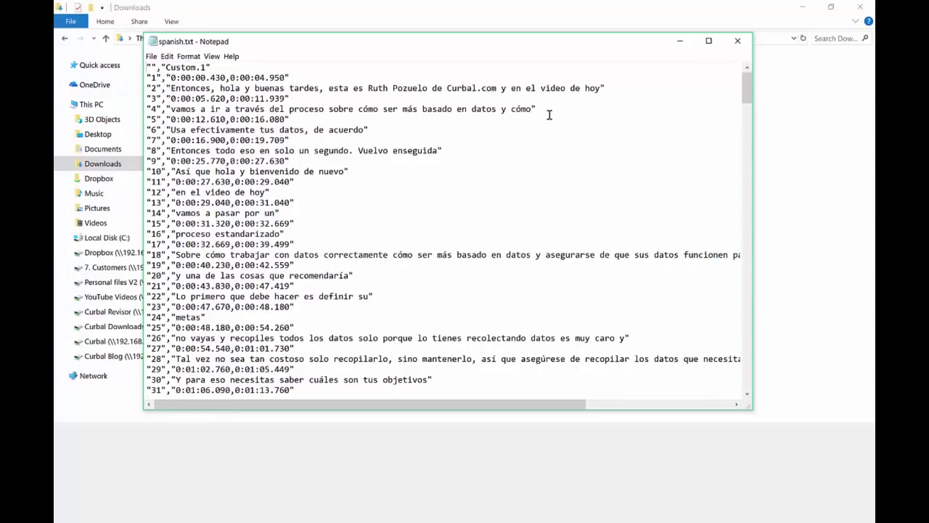
key("alt+F4")
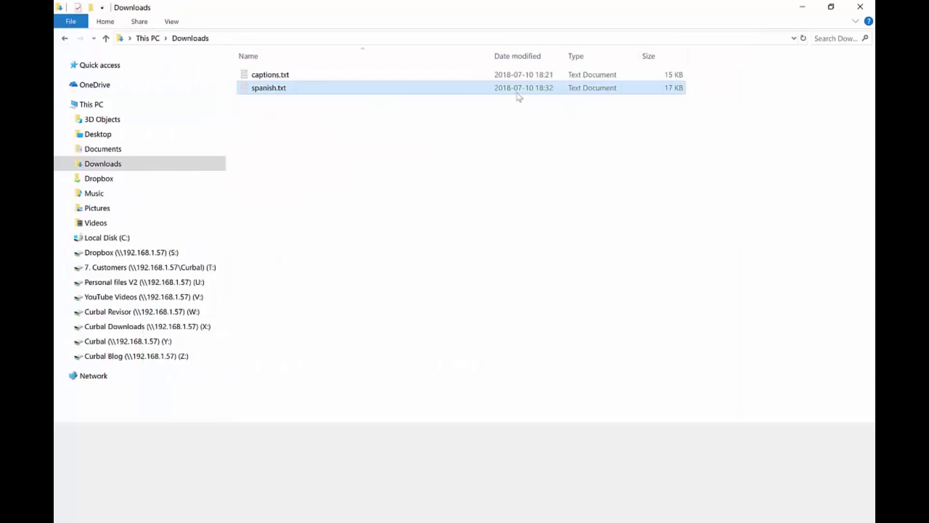
Step: Rename spanish.txt in the Downloads folder as spanish.csv and accept the extension change
key("F2")
left_click(295, 89)
key("BackSpace")
key("BackSpace")
type("csv")
key("Return")
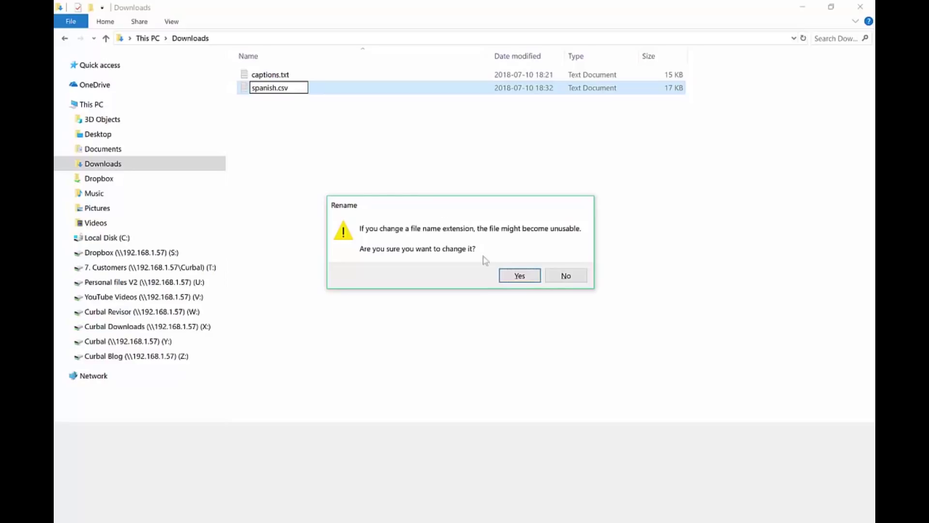
left_click(522, 276)
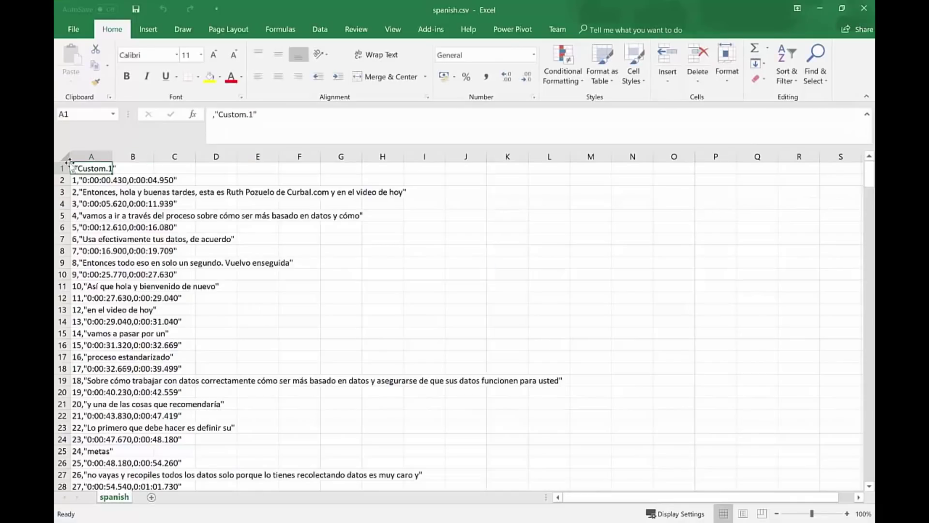
Step: Split column A of spanish.csv in Excel with Text to Columns, adding the comma as a delimiter
left_click(89, 156)
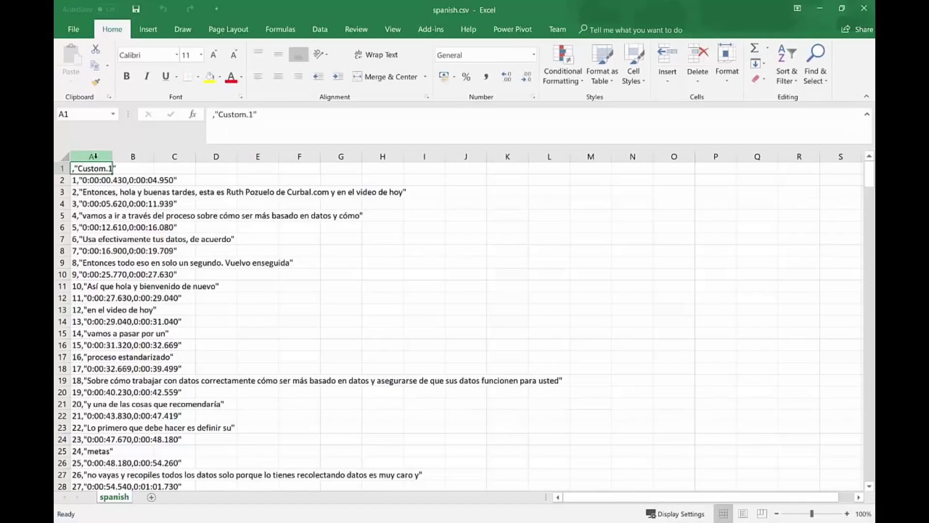
left_click(319, 29)
left_click(544, 65)
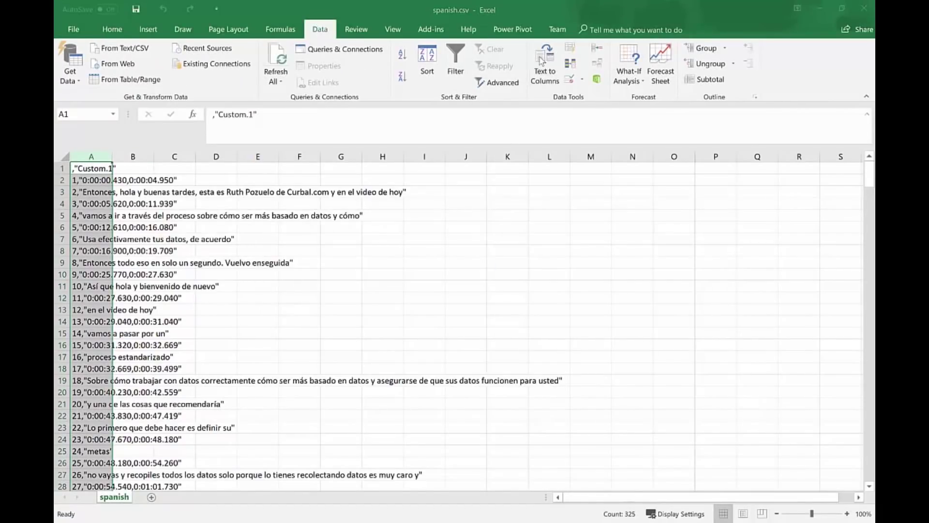
left_click(543, 377)
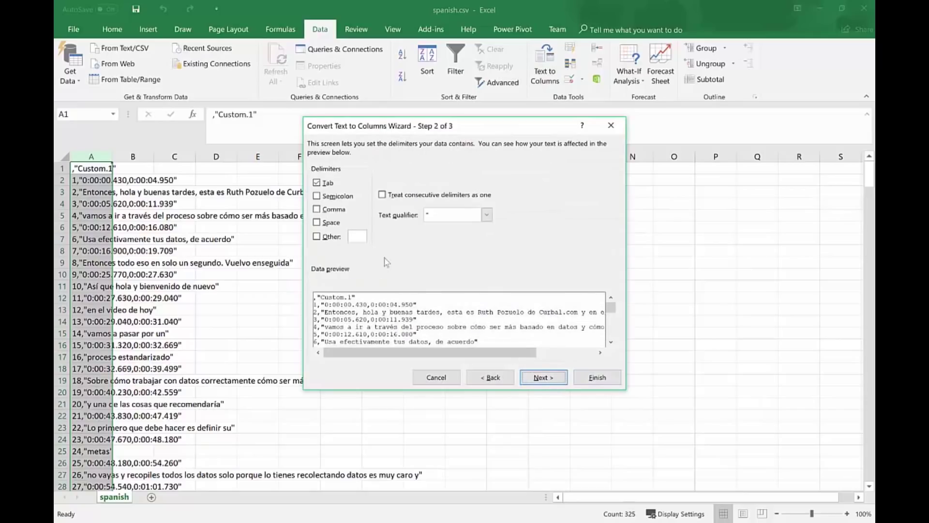
left_click(338, 209)
left_click(603, 378)
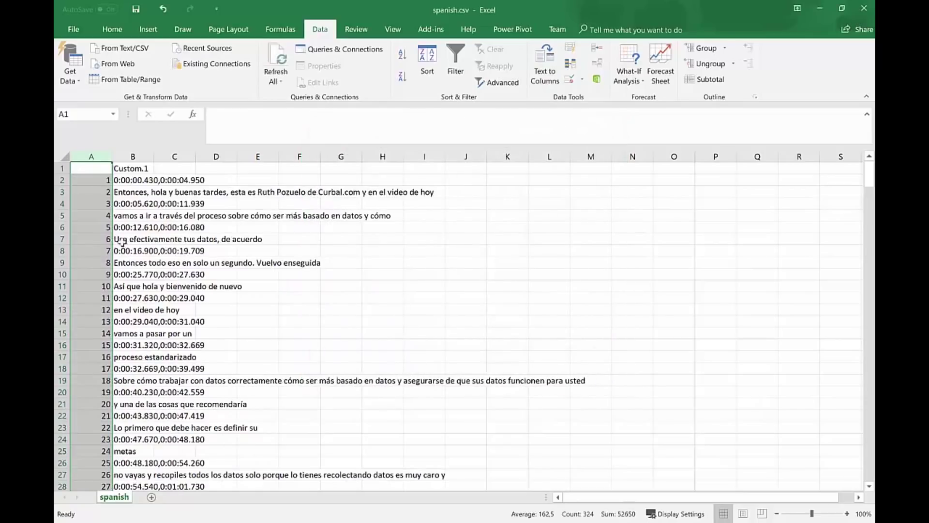
Step: Delete the row-number column A and the Custom.1 header row, then save and close spanish.csv
right_click(98, 158)
left_click(123, 259)
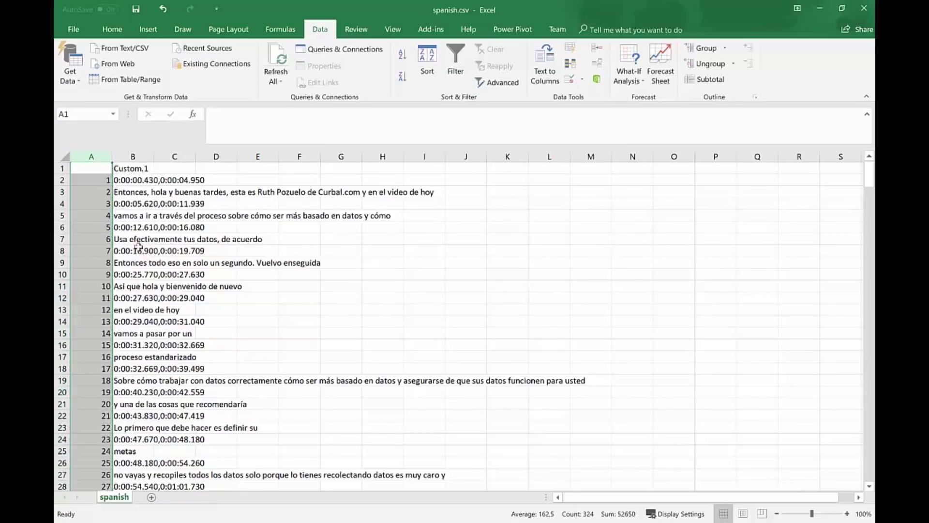
right_click(62, 168)
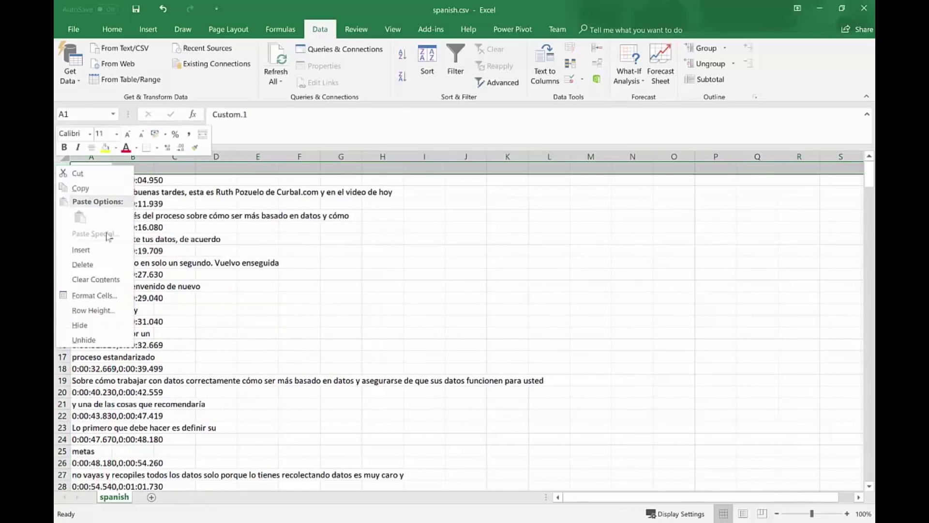
left_click(101, 260)
left_click(136, 8)
left_click(864, 8)
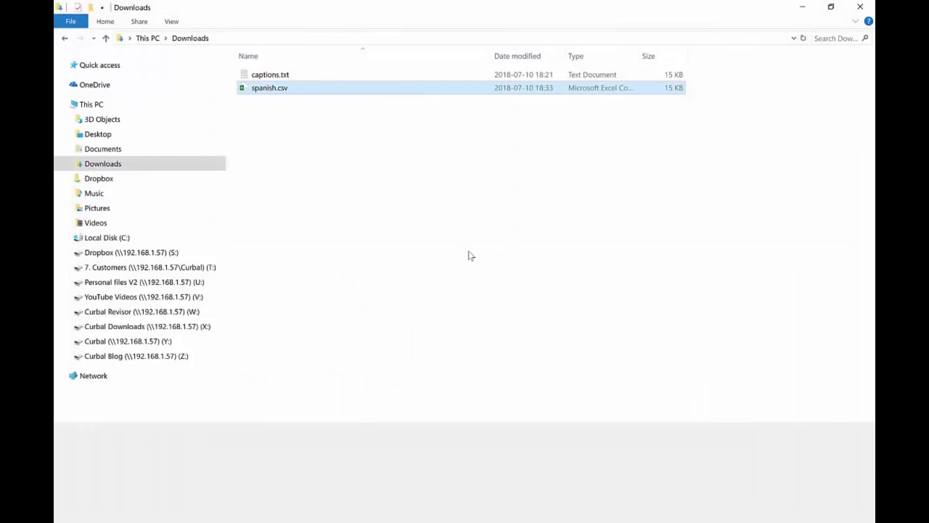
Step: Switch to the GoTranscript Subtitle Converter page in Chrome and upload spanish.csv from the Downloads folder
left_click(454, 246)
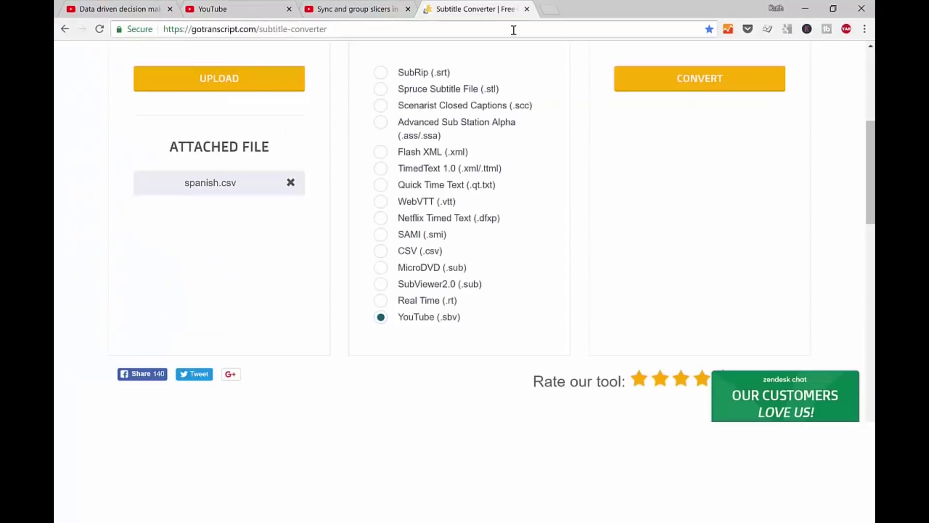
scroll(460, 209, "up", 6)
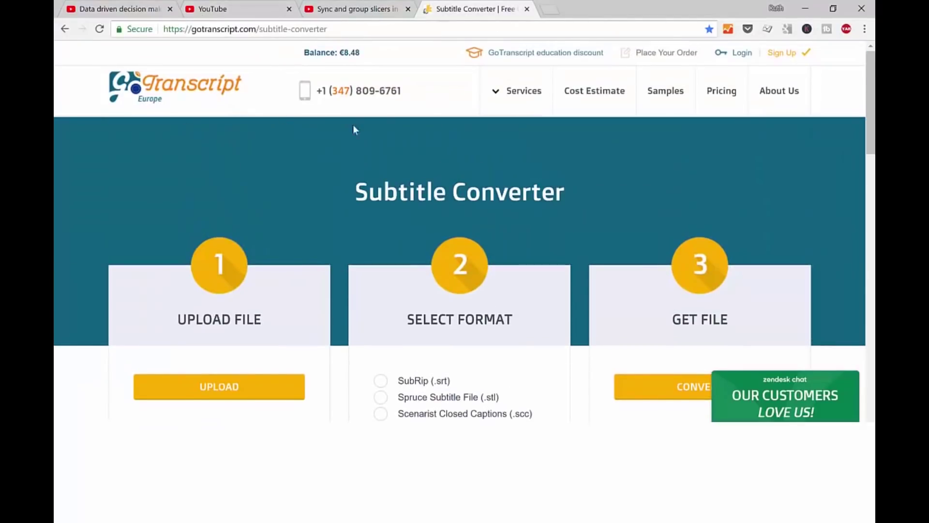
scroll(699, 170, "down", 2)
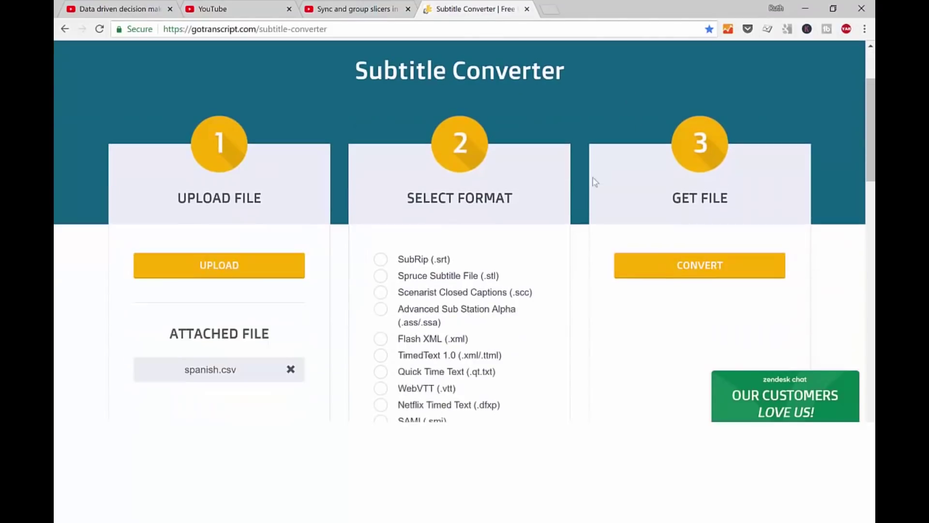
left_click(216, 256)
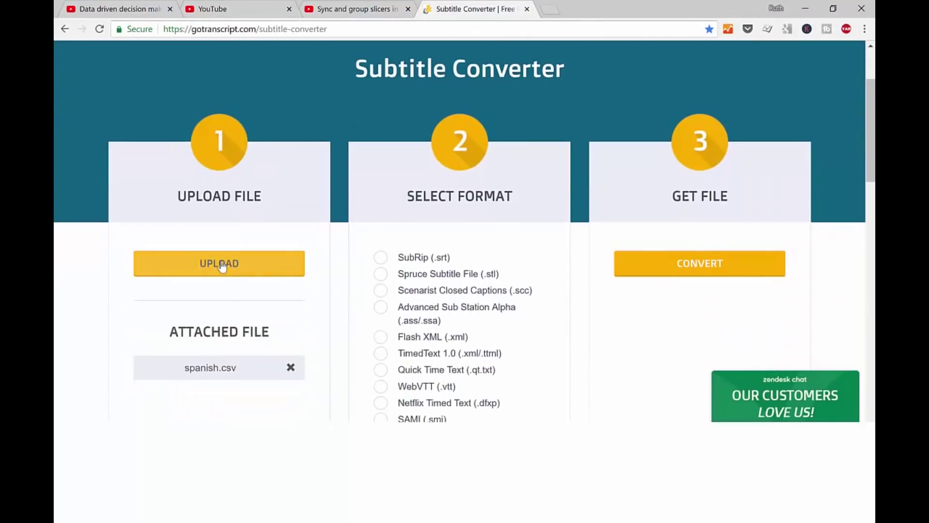
left_click(251, 98)
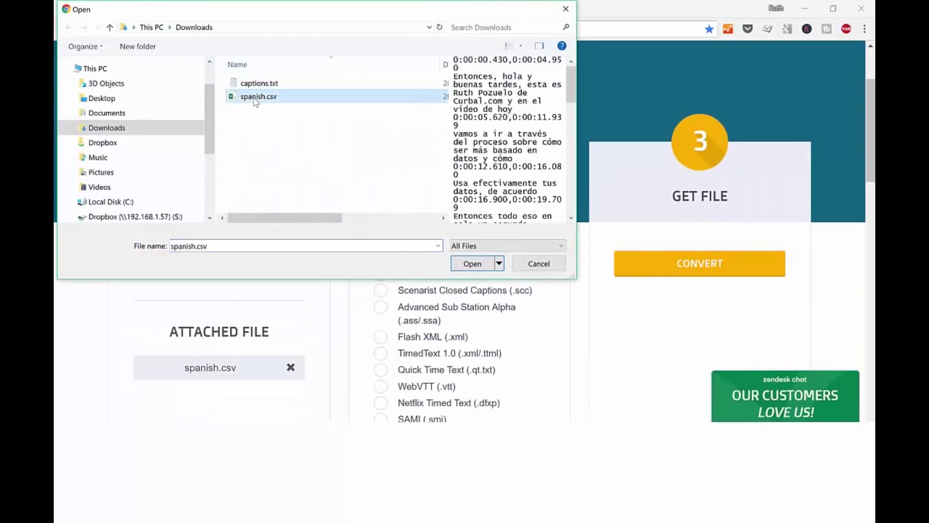
left_click(472, 263)
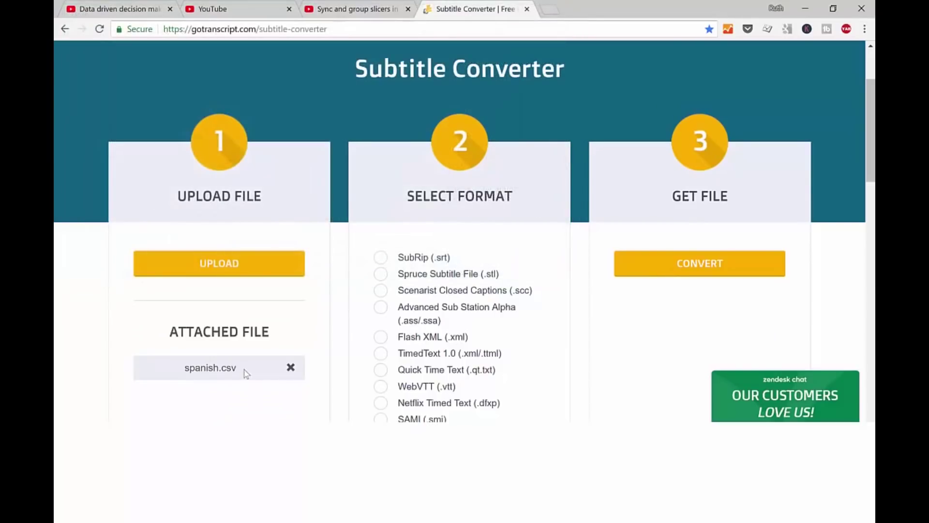
Step: Convert the attached file to the YouTube (.sbv) format and locate spanish.csv.sbv in the Downloads folder
scroll(438, 370, "down", 2)
left_click(434, 373)
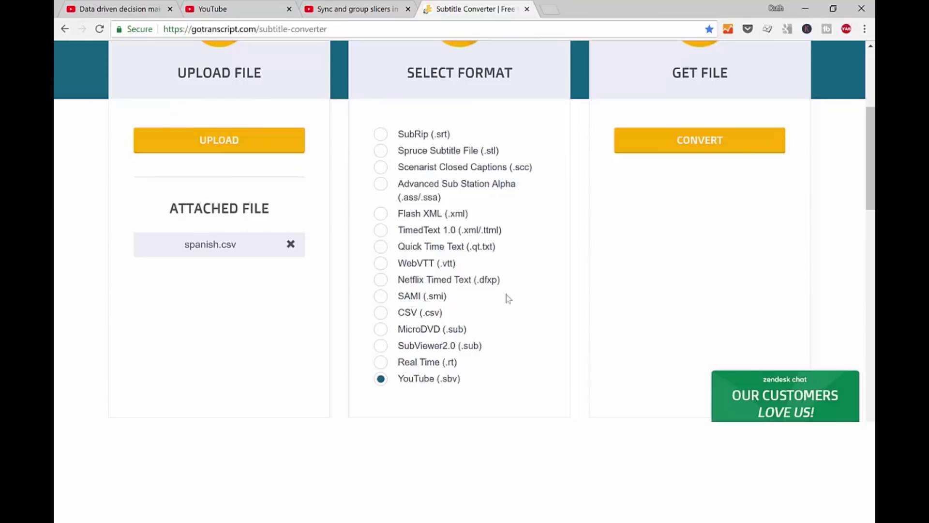
left_click(727, 142)
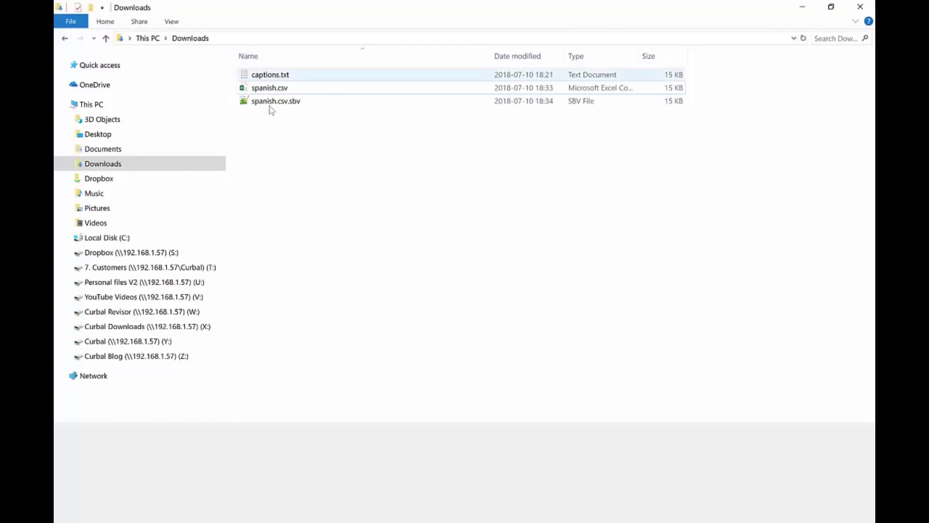
left_click(275, 103)
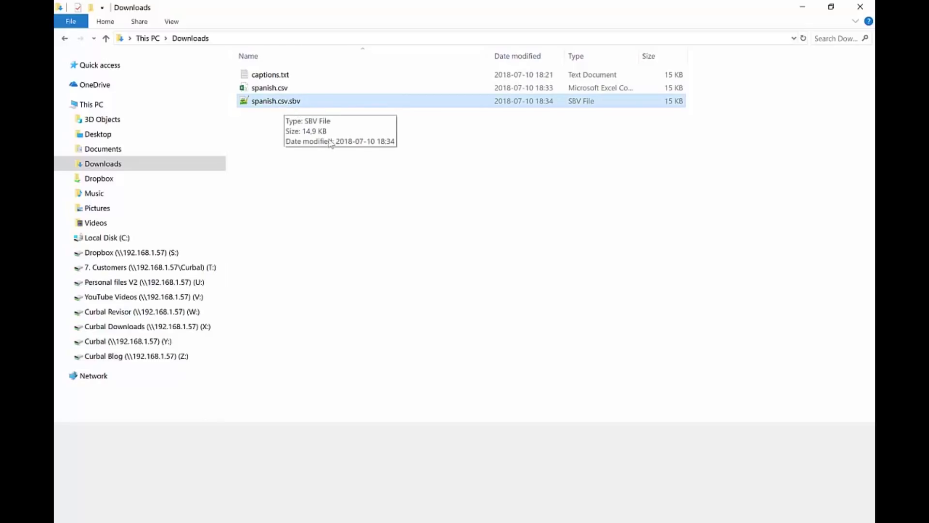
Step: Return to the YouTube subtitle editor in Chrome and switch the translation language to Spanish
left_click(250, 520)
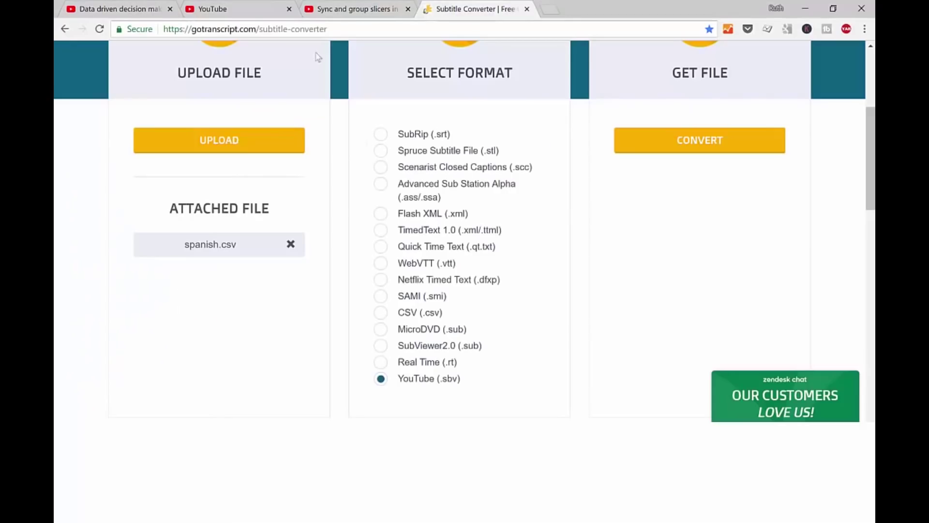
left_click(224, 9)
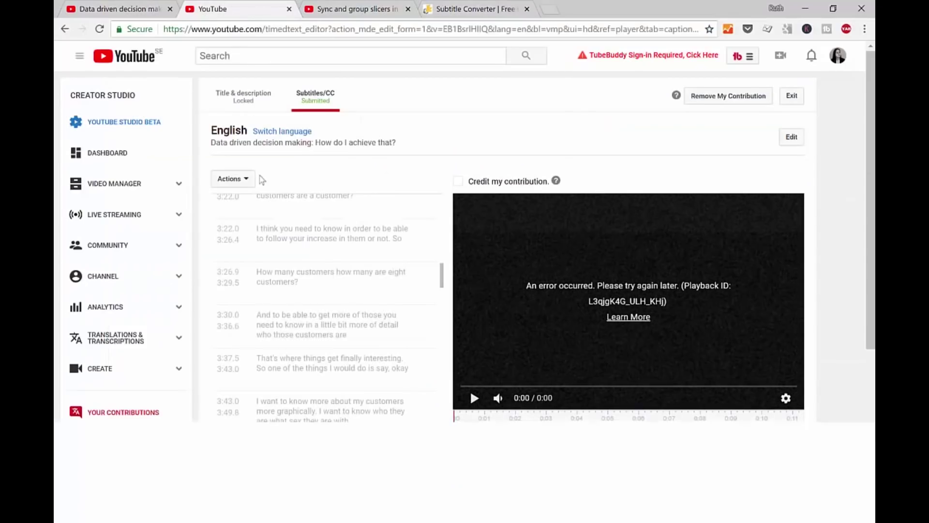
left_click(285, 131)
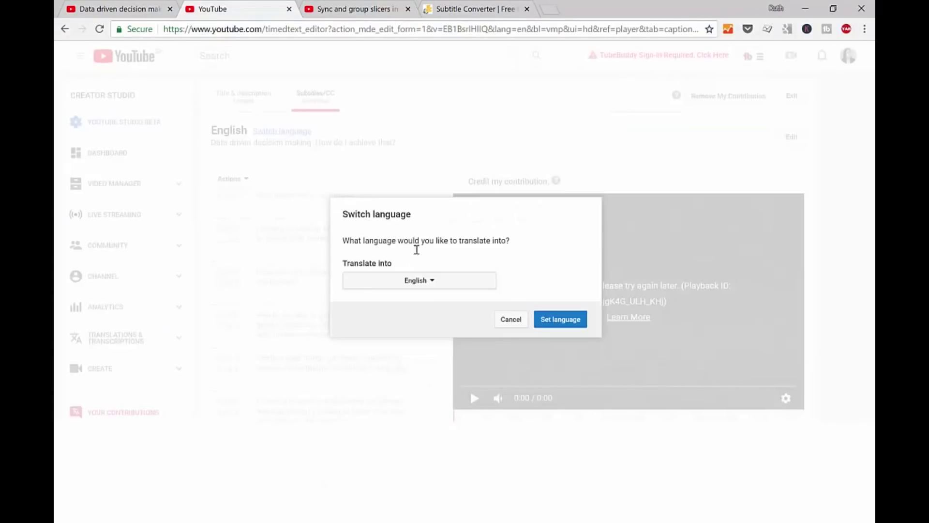
left_click(417, 283)
left_click(408, 343)
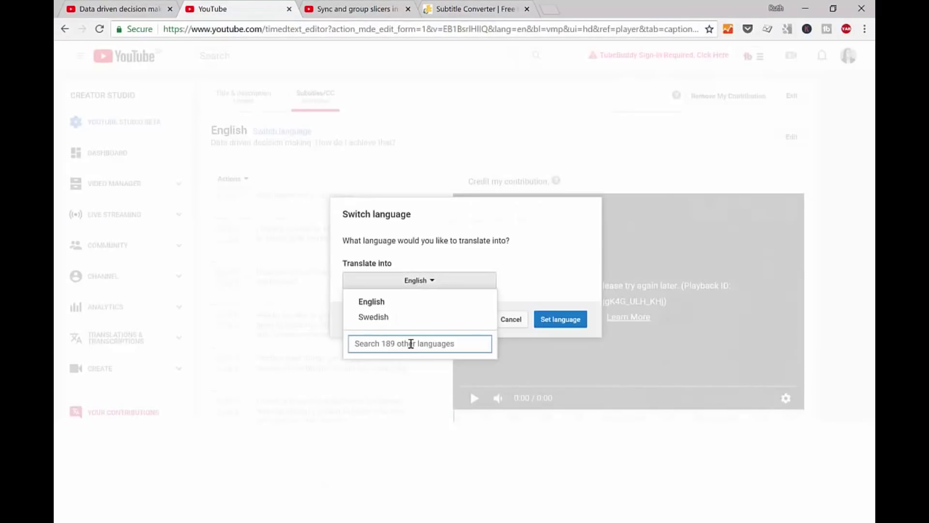
type("spanish")
key("Return")
left_click(574, 327)
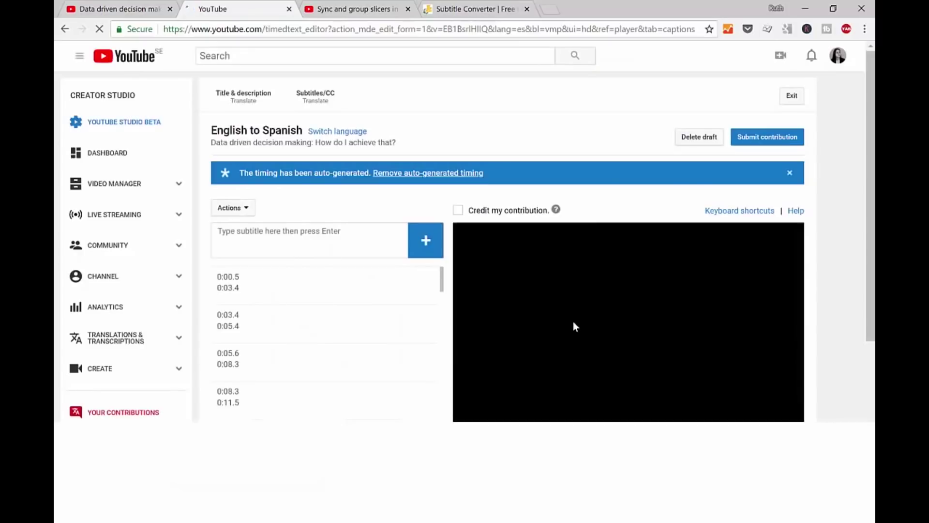
Step: Upload spanish.csv.sbv from the Downloads folder as the subtitles file for the Spanish version
left_click(242, 208)
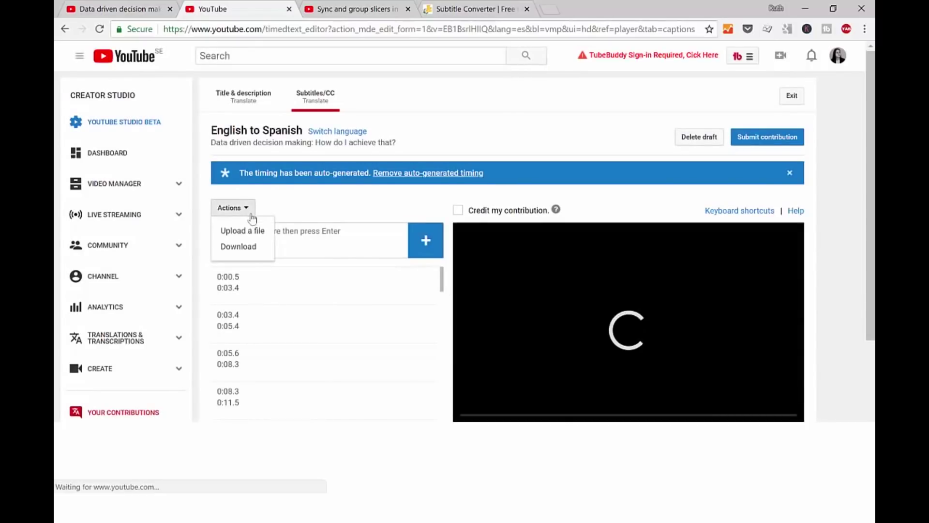
left_click(245, 231)
left_click(389, 297)
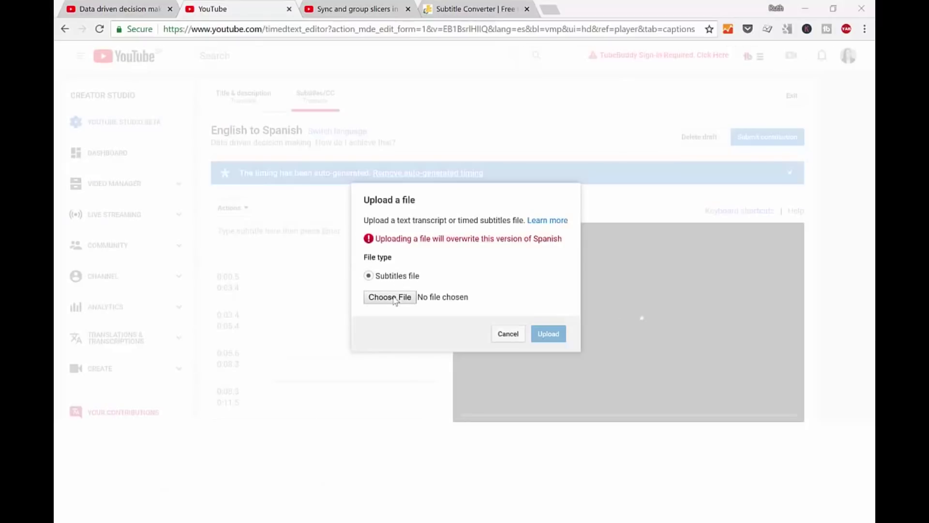
left_click(278, 111)
left_click(499, 263)
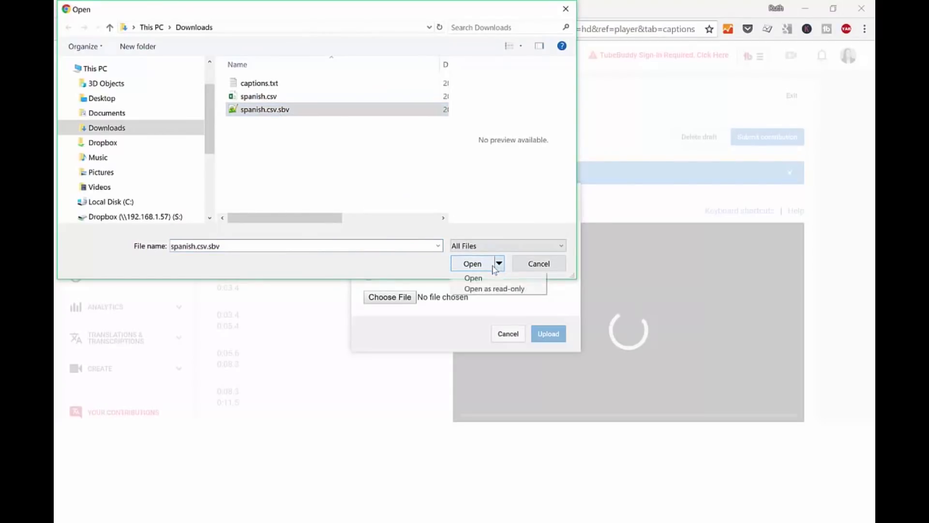
left_click(474, 278)
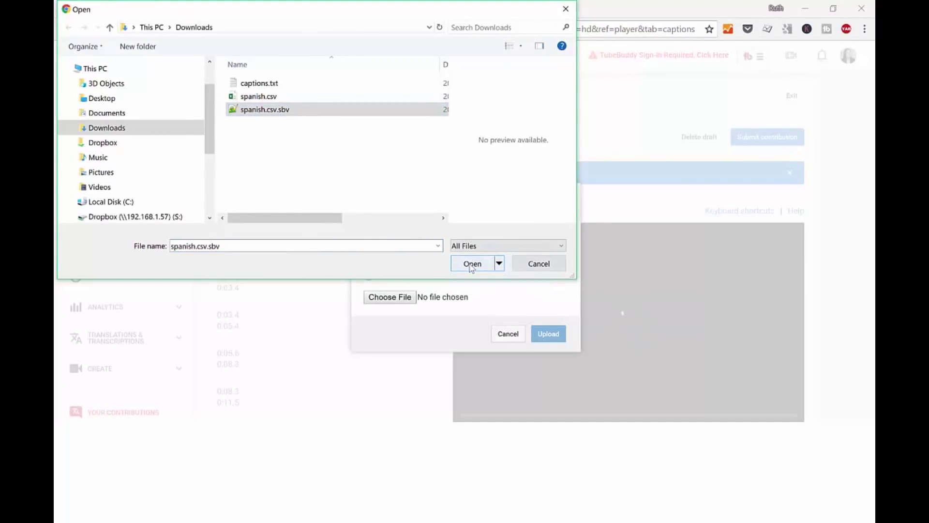
left_click(550, 337)
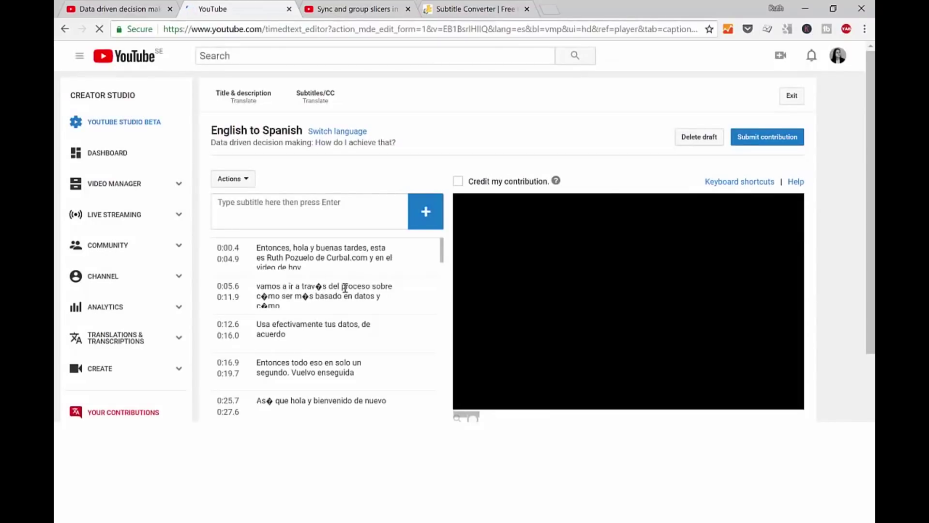
Step: Look through the uploaded Spanish subtitle lines to the end, checking their timestamps and accented characters
scroll(383, 302, "down", 3)
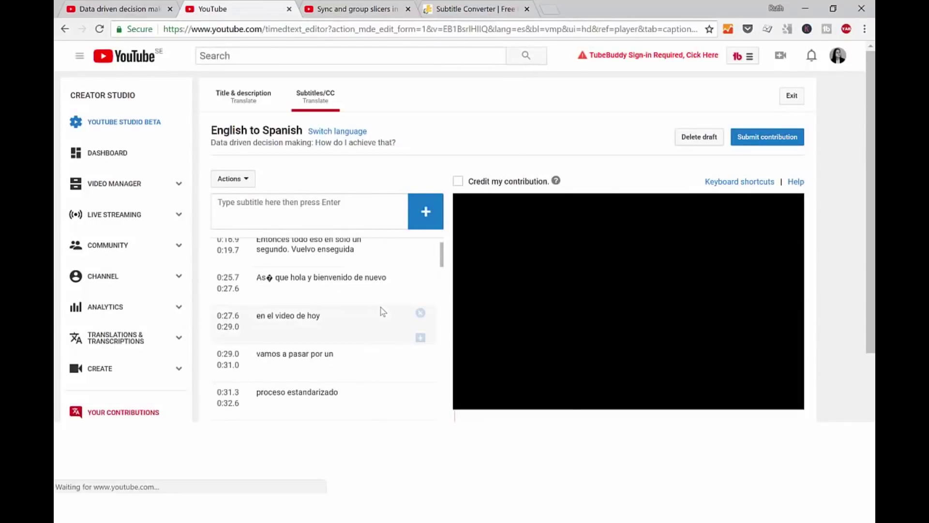
scroll(382, 326, "down", 5)
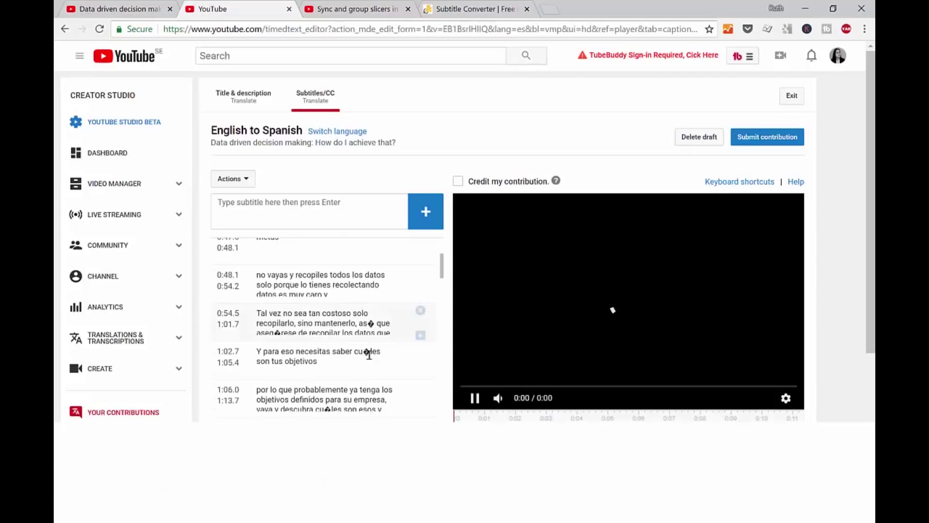
scroll(367, 354, "down", 3)
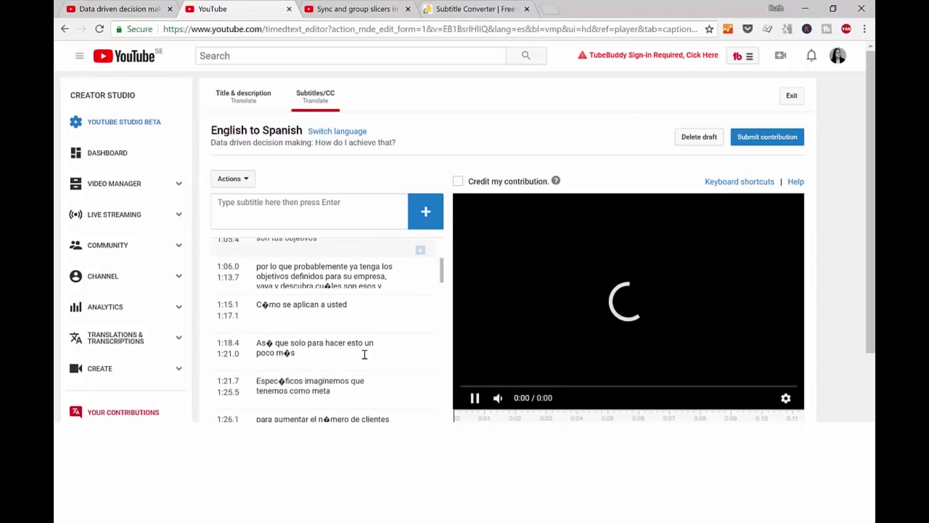
left_click(333, 290)
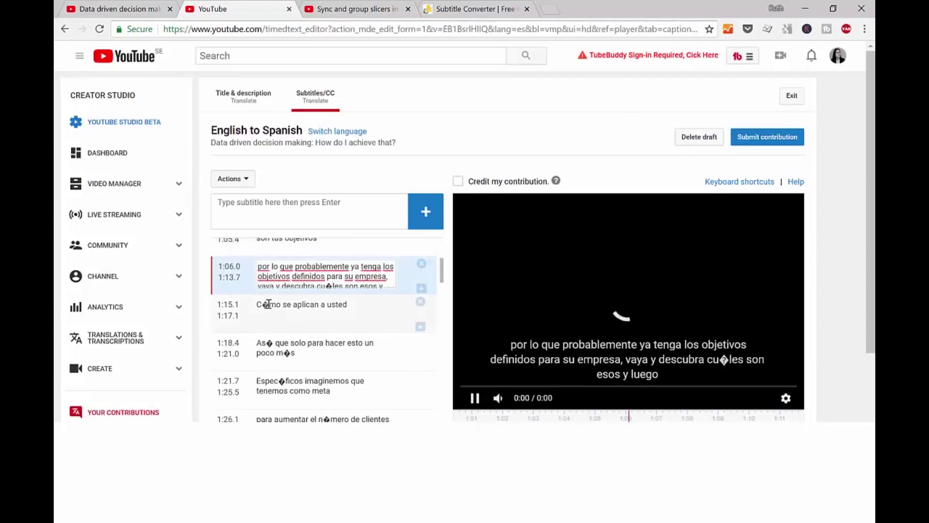
scroll(322, 346, "down", 8)
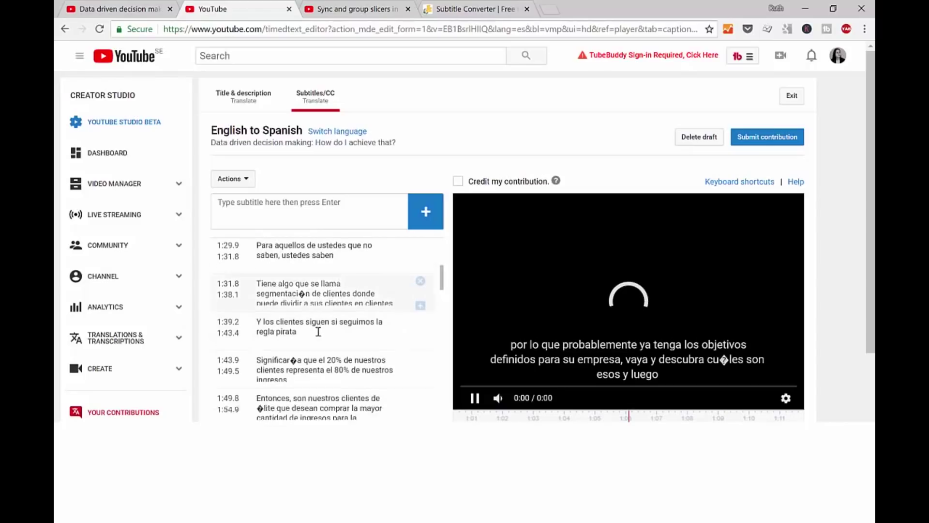
scroll(349, 345, "down", 4)
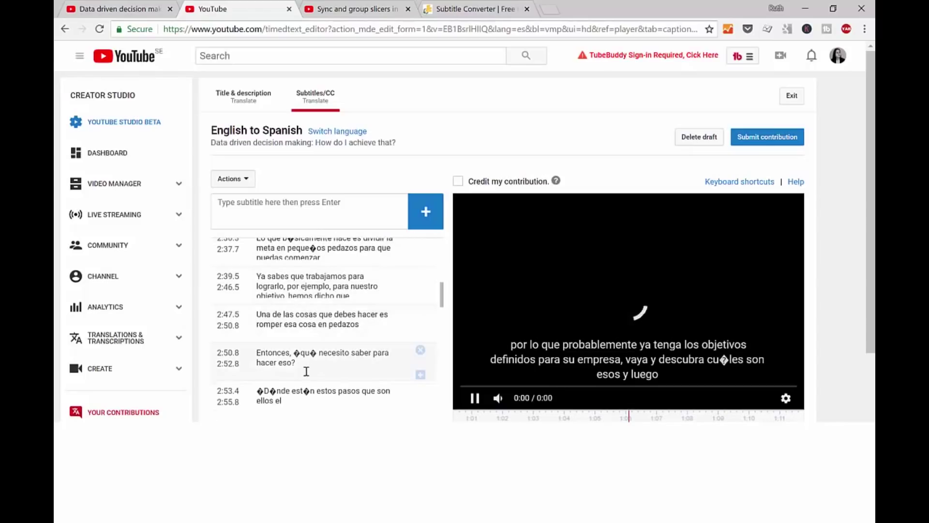
left_click(318, 393)
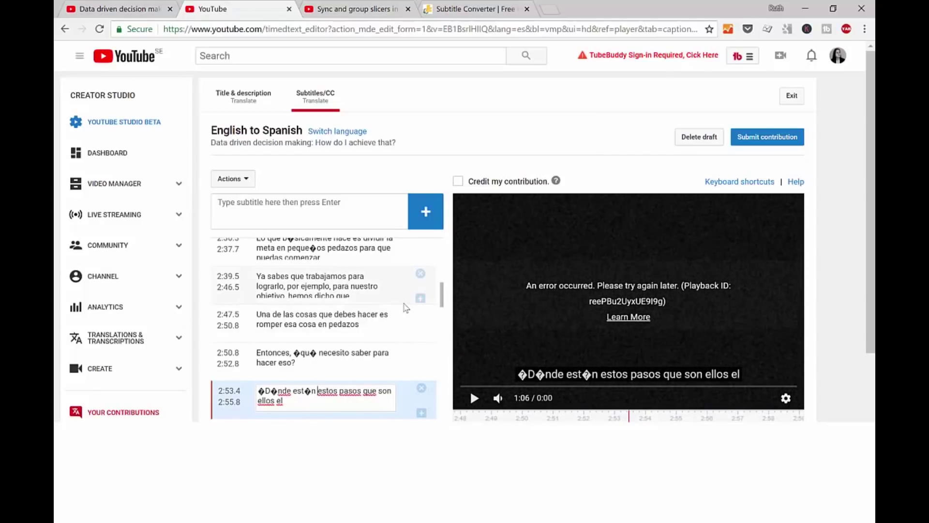
scroll(392, 362, "down", 10)
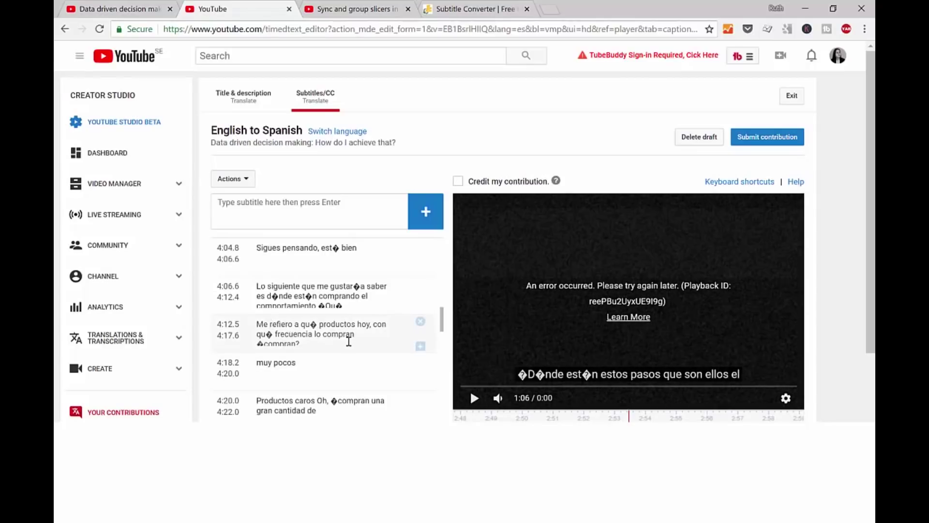
scroll(359, 353, "down", 4)
scroll(360, 359, "down", 3)
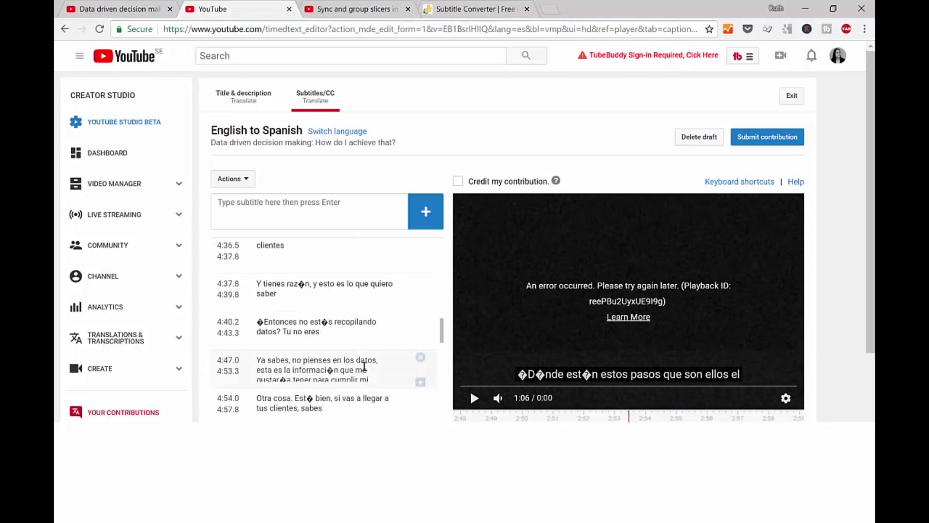
scroll(363, 366, "down", 8)
scroll(365, 368, "down", 15)
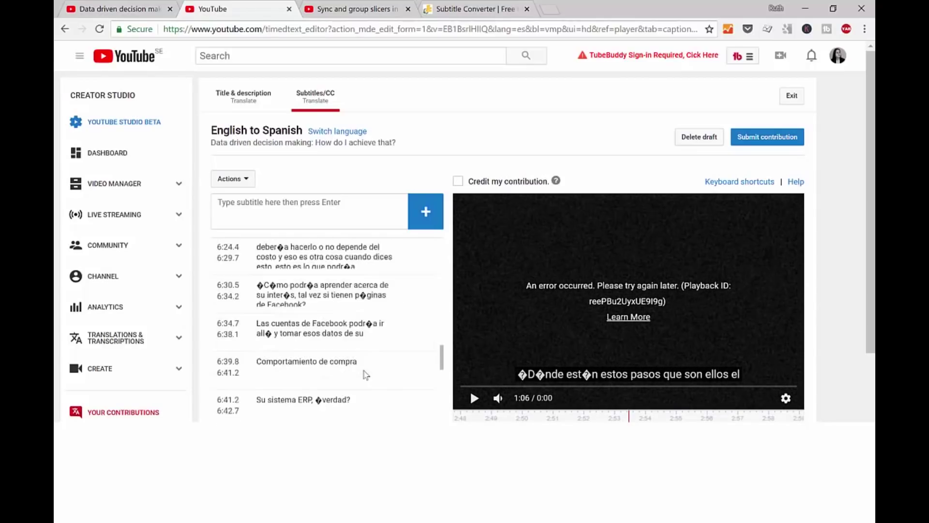
scroll(365, 372, "down", 18)
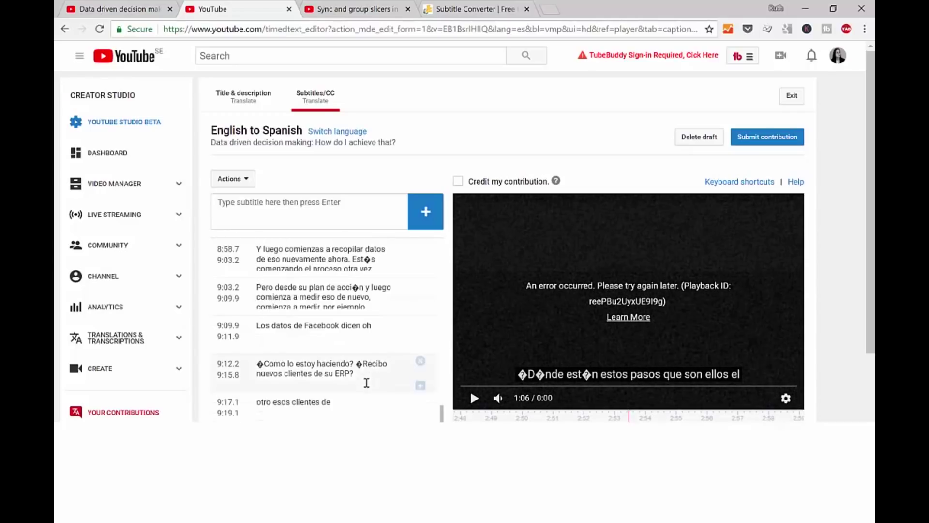
scroll(367, 378, "down", 10)
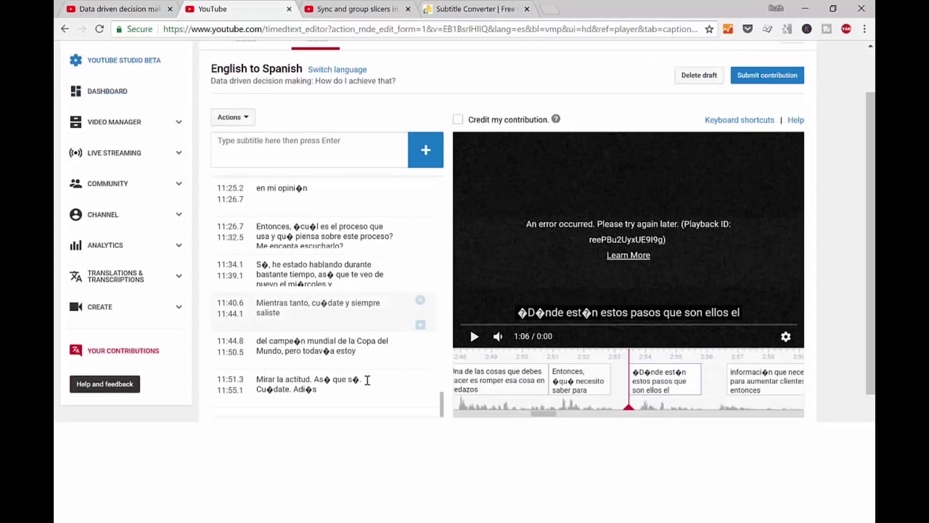
Step: Enable crediting of the contribution, then read its help note and close it
left_click(458, 121)
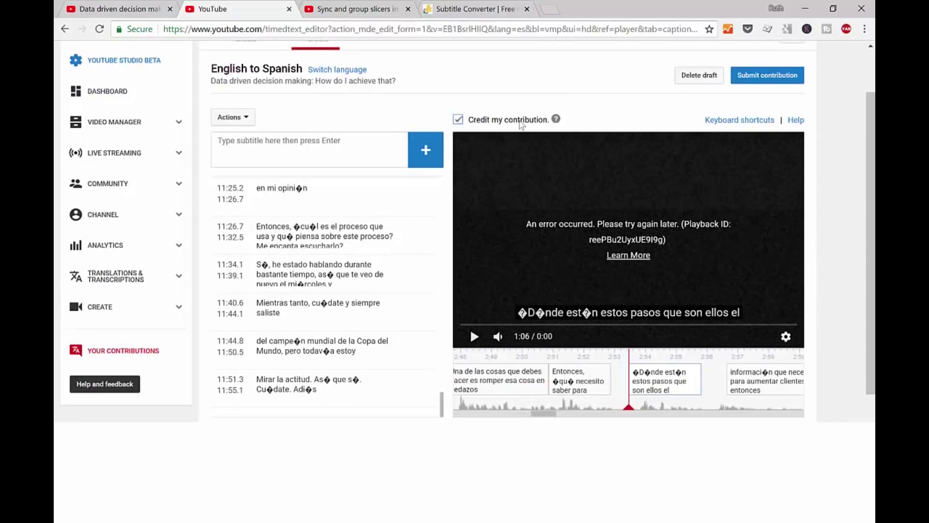
left_click(556, 120)
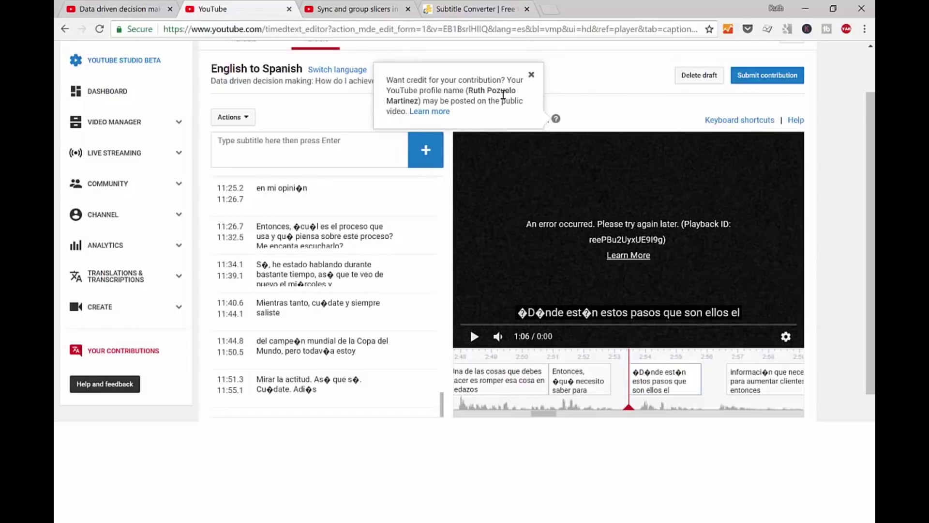
left_click(531, 75)
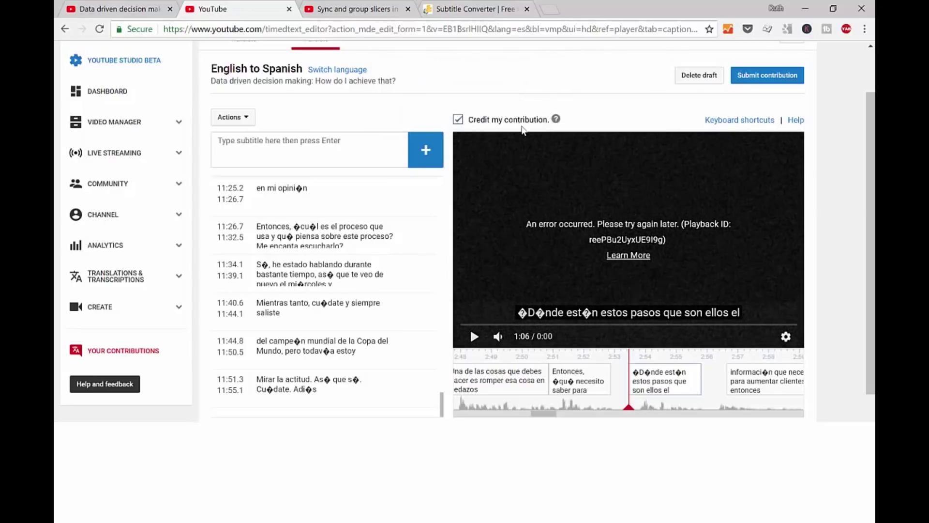
Step: Submit the Spanish subtitles as ready to be reviewed, check the section statuses and close the summary
left_click(789, 78)
left_click(368, 246)
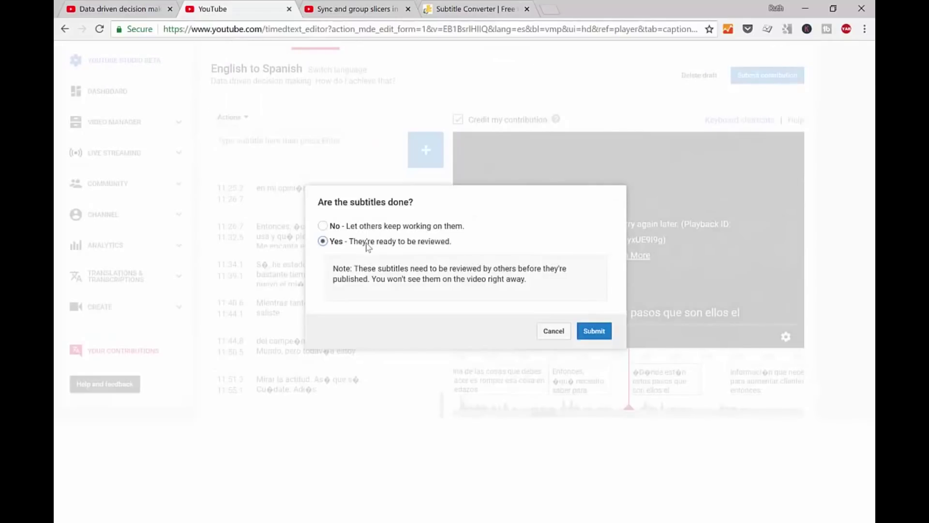
left_click(595, 331)
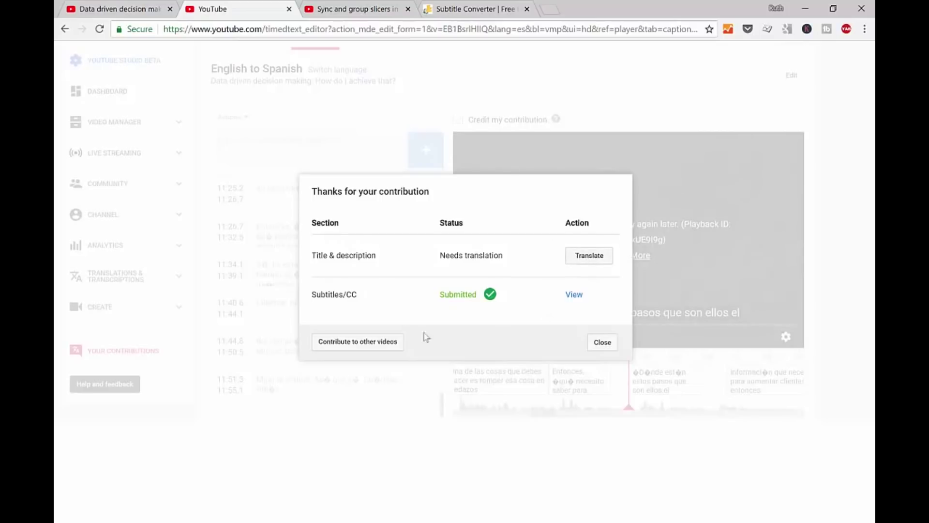
left_click_drag(503, 255, 313, 257)
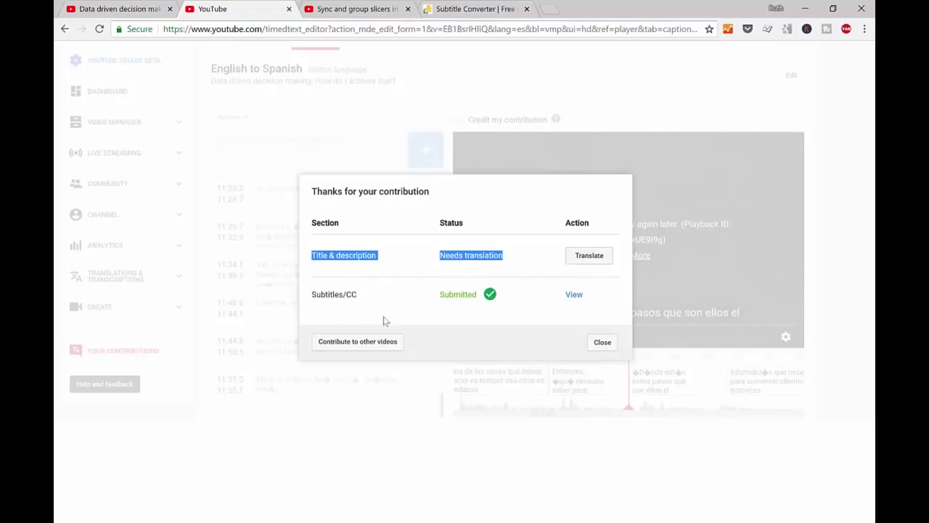
left_click(603, 343)
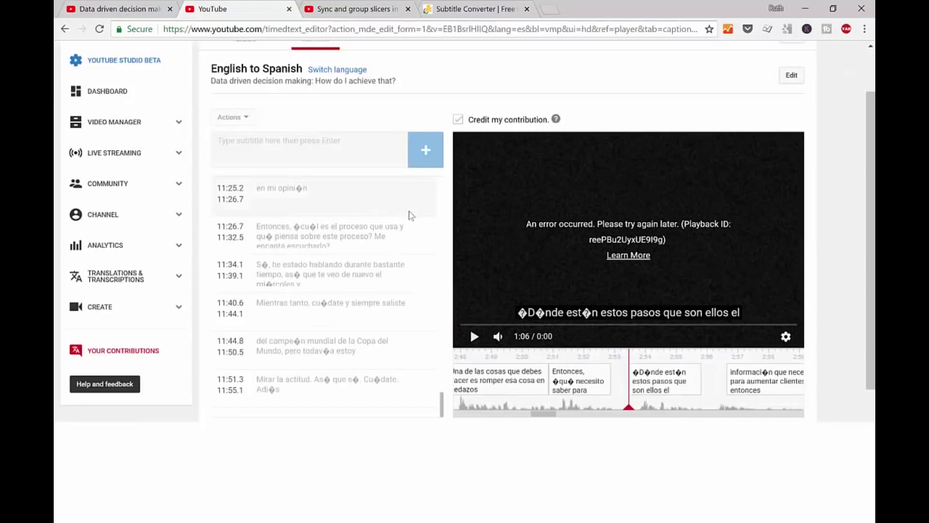